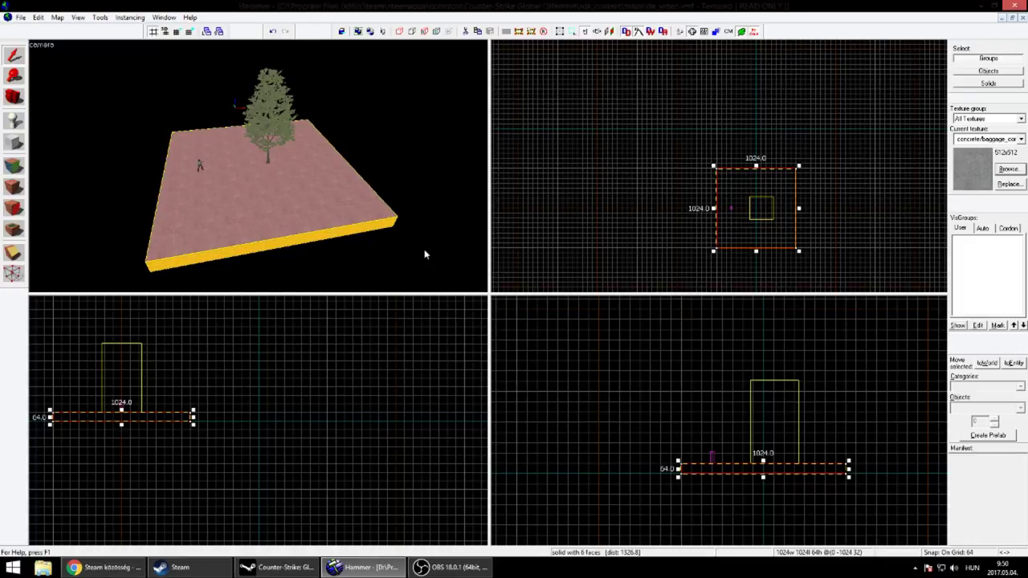
Inspect the ground slab with its tree and player model from several camera angles and distances.
{"action": "key", "text": "z"}
{"action": "key", "text": "w"}
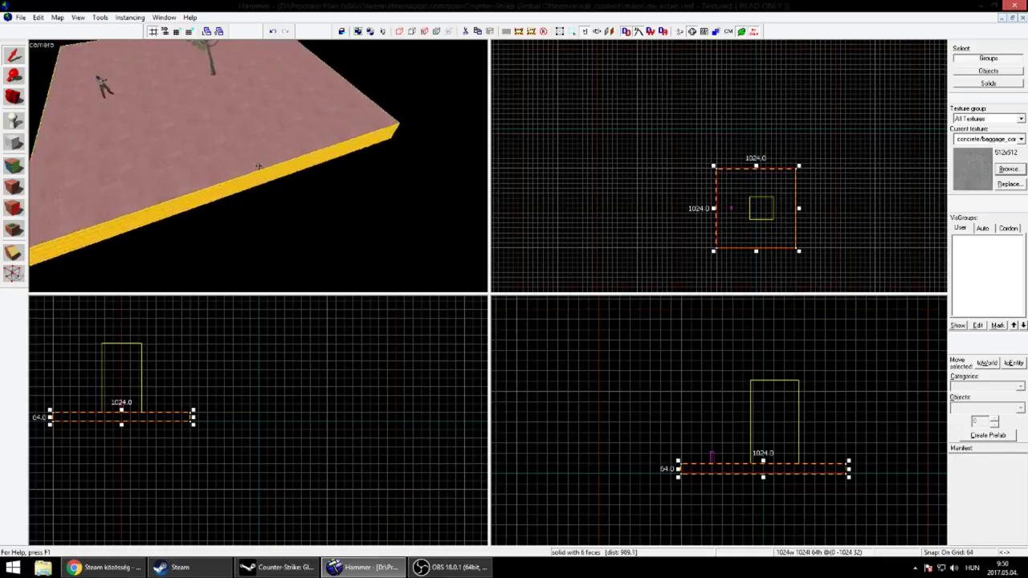
{"action": "key", "text": "w"}
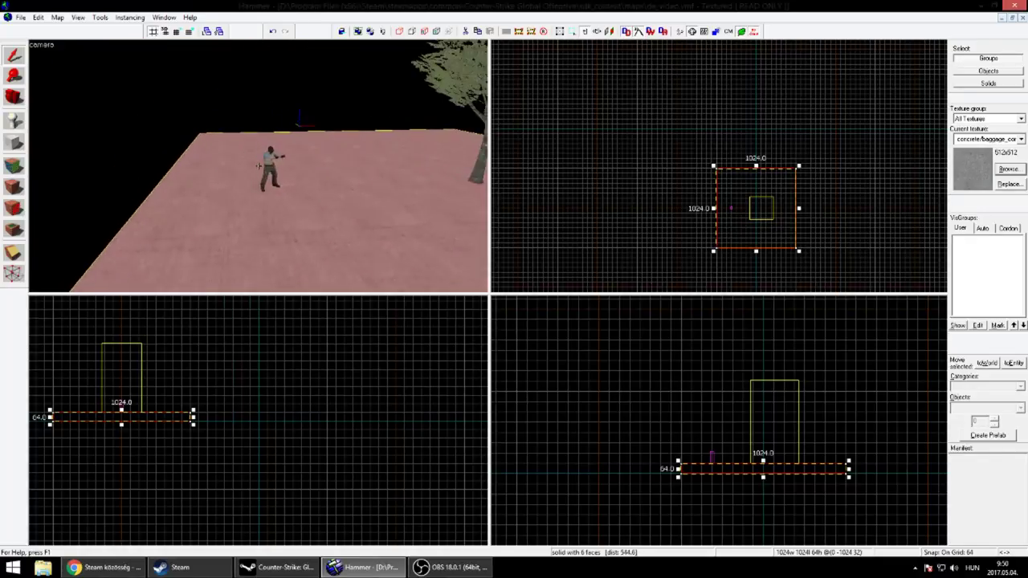
{"action": "key", "text": "s"}
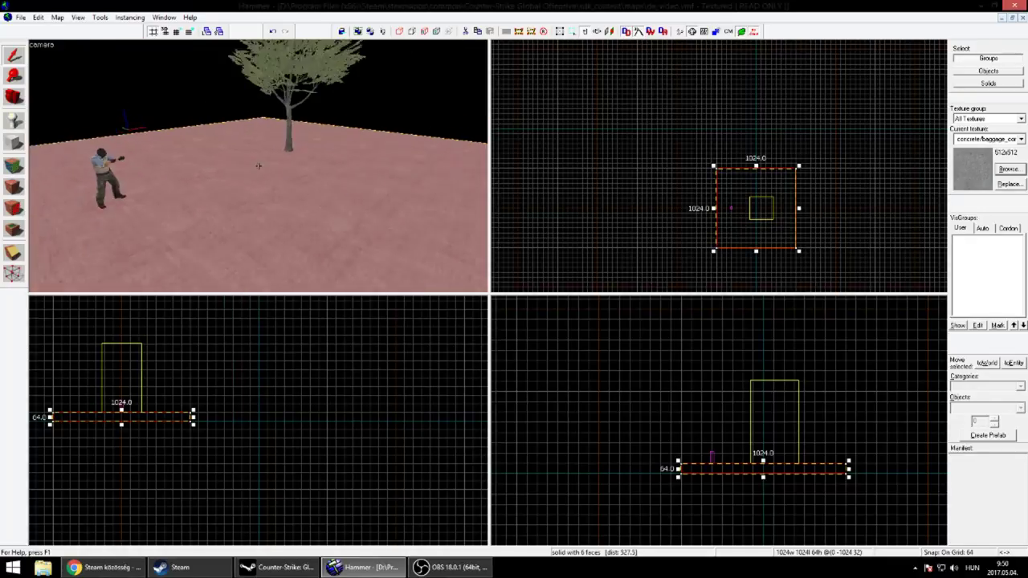
{"action": "key", "text": "a"}
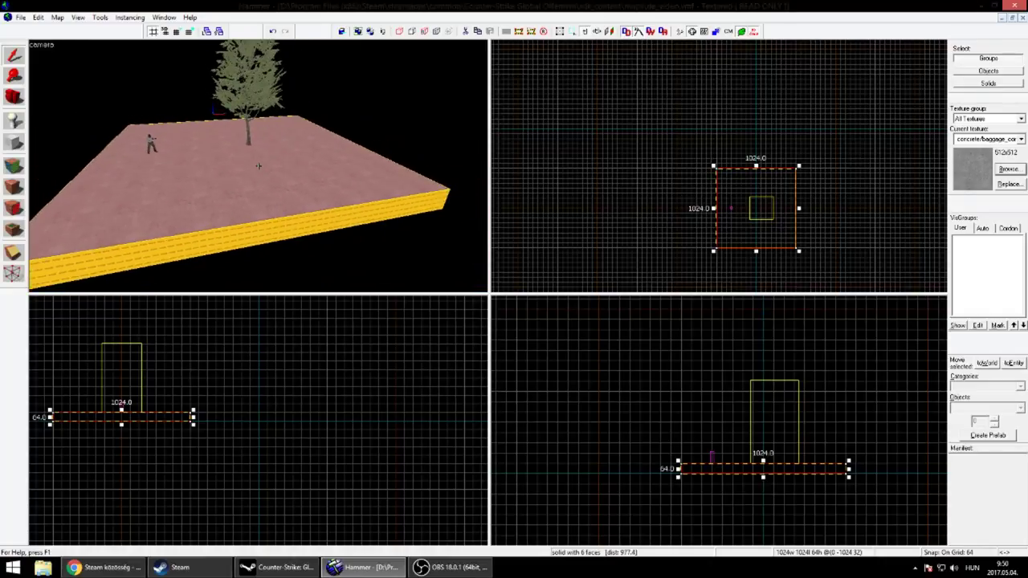
{"action": "key", "text": "d"}
{"action": "key", "text": "s"}
{"action": "key", "text": "w"}
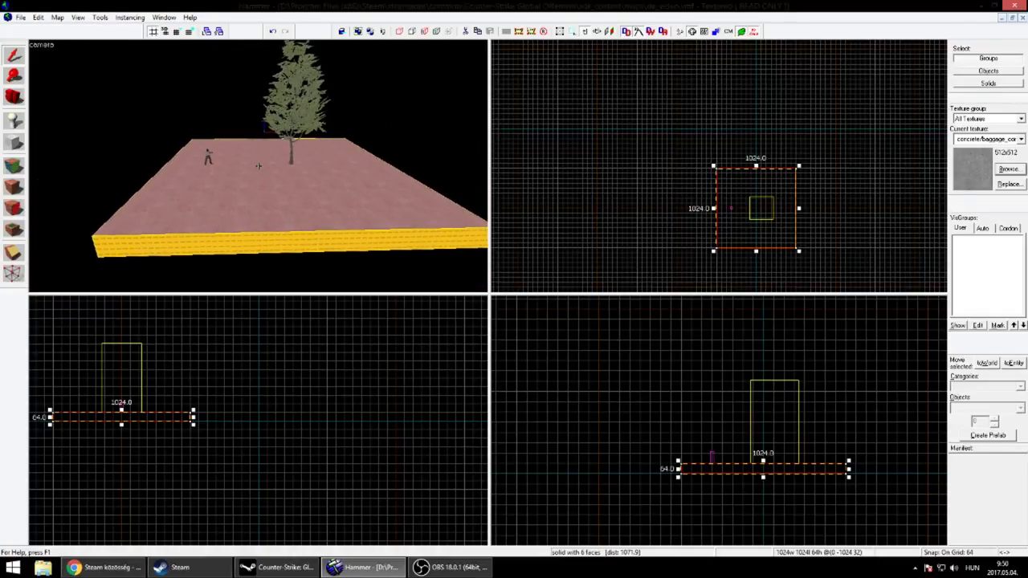
{"action": "key", "text": "w"}
{"action": "key", "text": "a"}
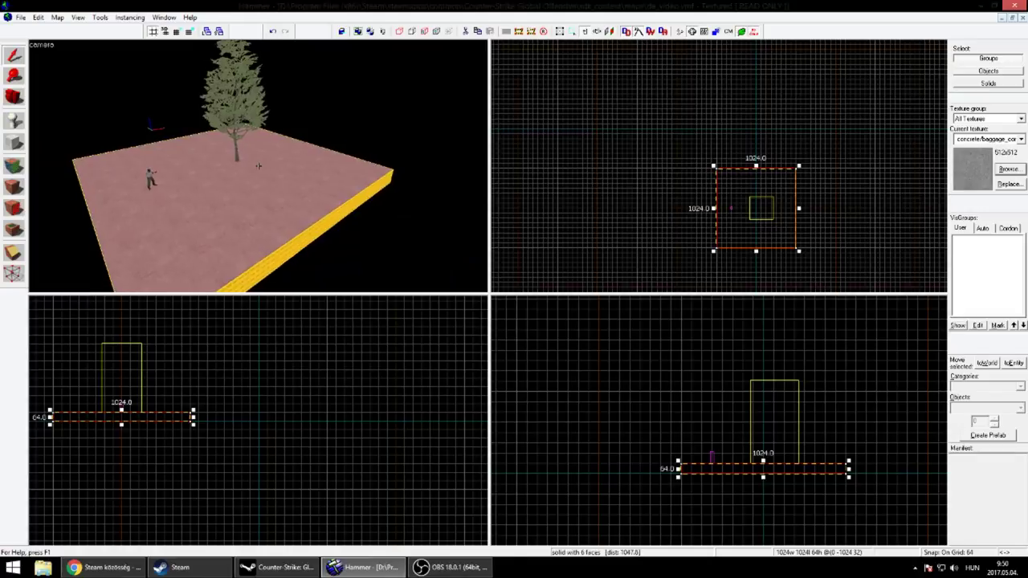
{"action": "key", "text": "d"}
{"action": "key", "text": "d"}
{"action": "key", "text": "w"}
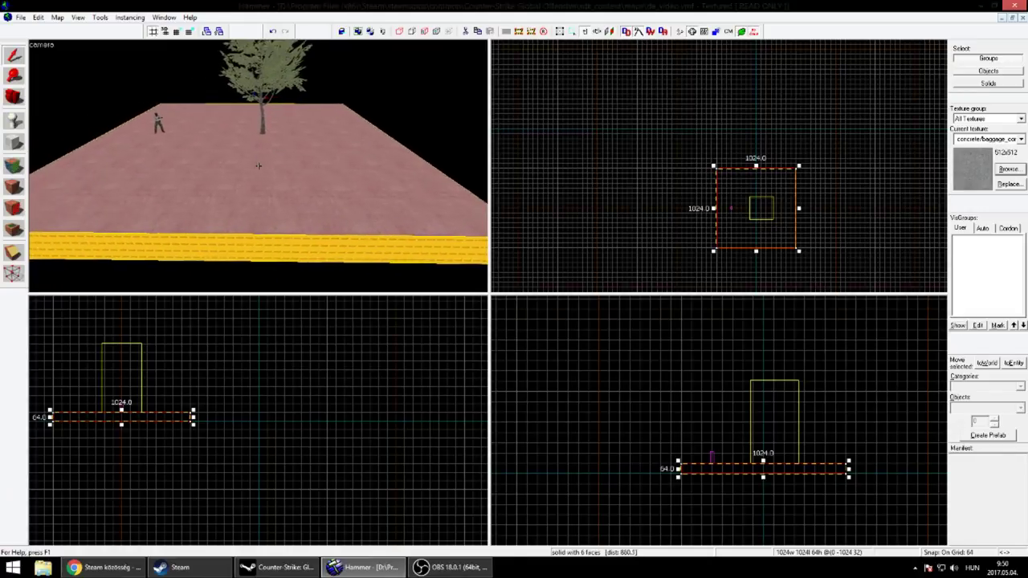
{"action": "key", "text": "a"}
{"action": "key", "text": "Right"}
{"action": "key", "text": "Left"}
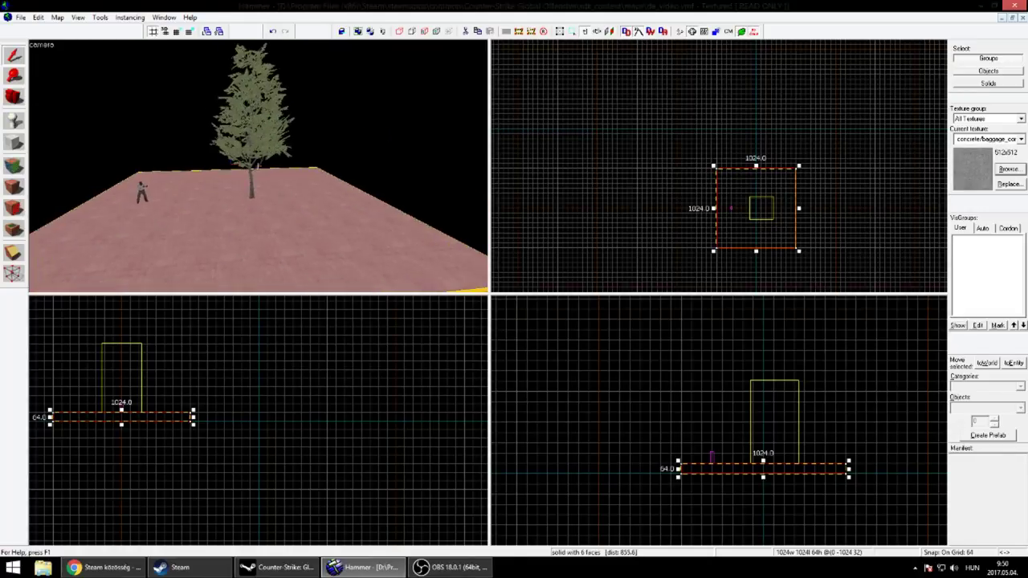
{"action": "key", "text": "d"}
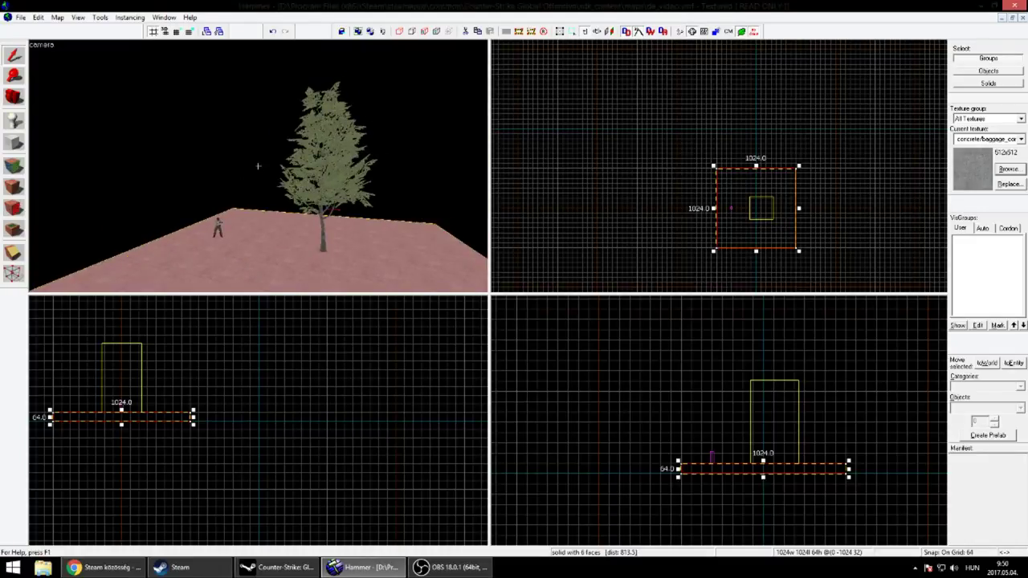
{"action": "key", "text": "Down"}
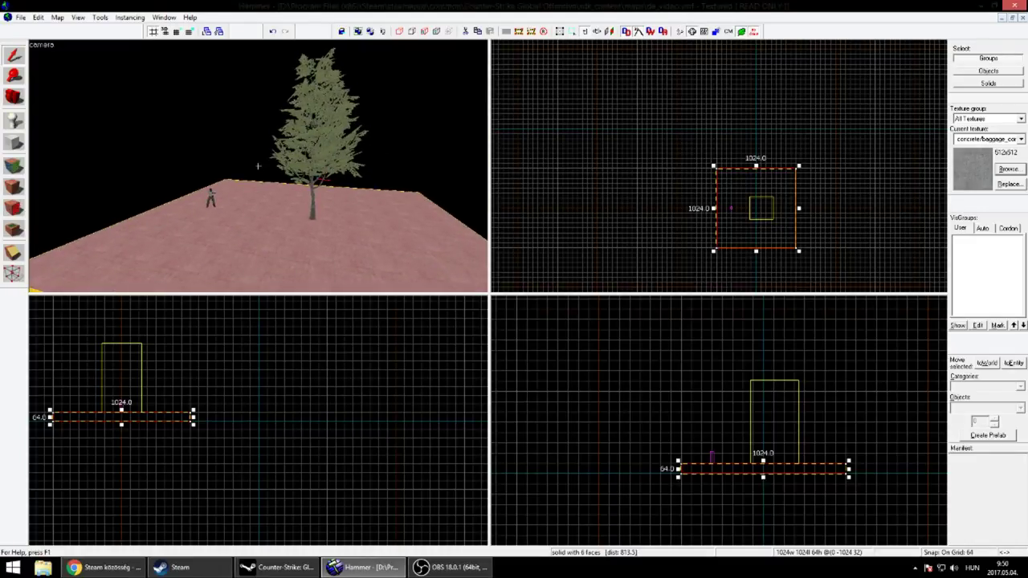
{"action": "key", "text": "s"}
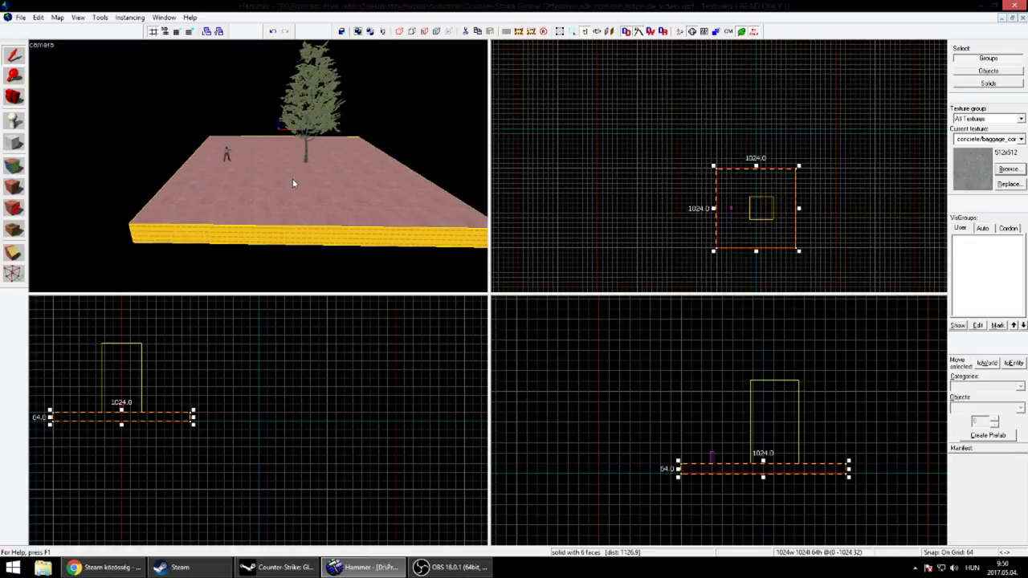
{"action": "key", "text": "w"}
{"action": "key", "text": "z"}
{"action": "key", "text": "w"}
{"action": "key", "text": "s"}
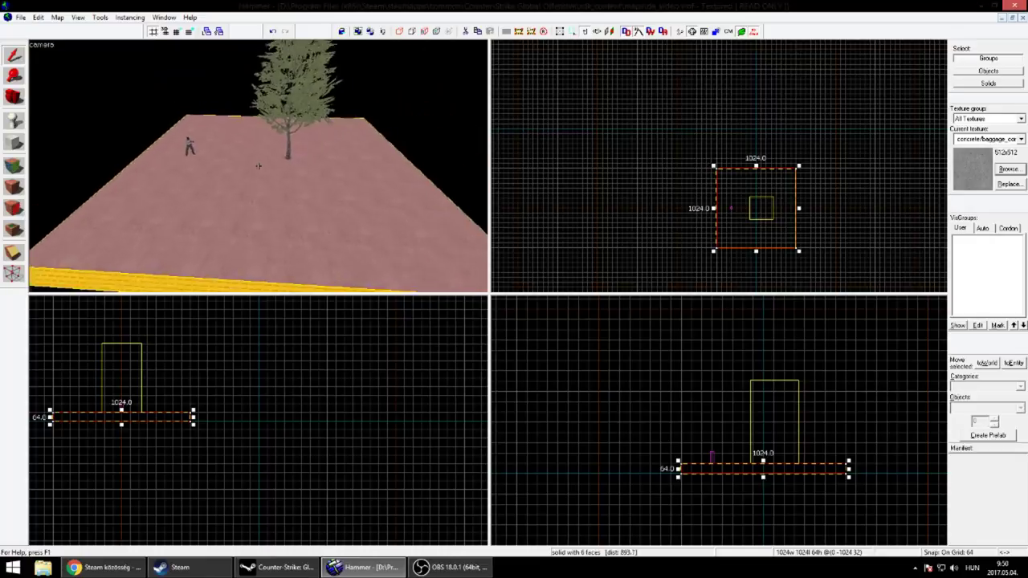
{"action": "key", "text": "z"}
Outline a block 64 wide, 1152 long and 640 high standing along the west edge of the ground slab.
{"action": "left_click", "coordinate": [14, 144]}
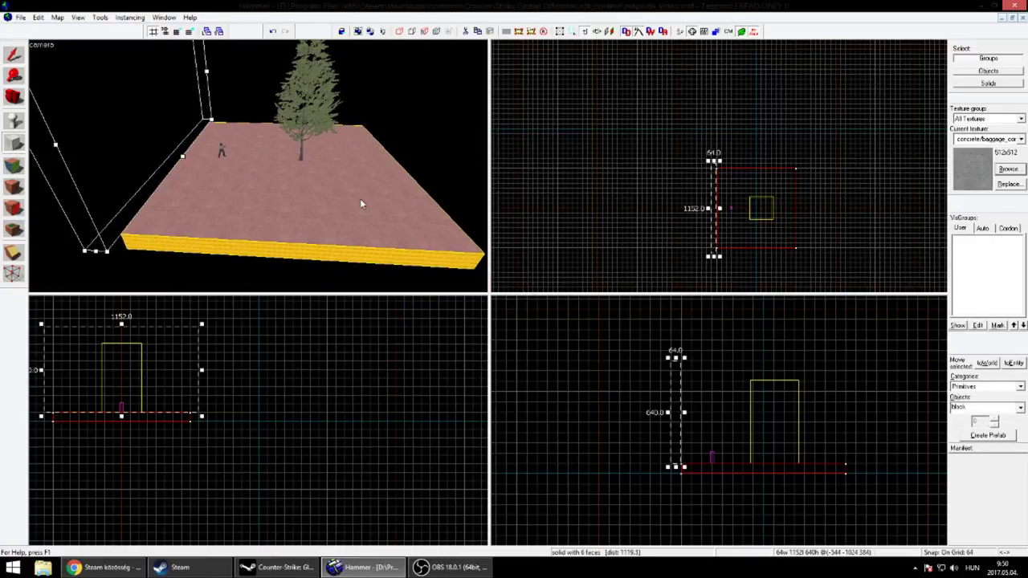
{"action": "key", "text": "w"}
{"action": "key", "text": "s"}
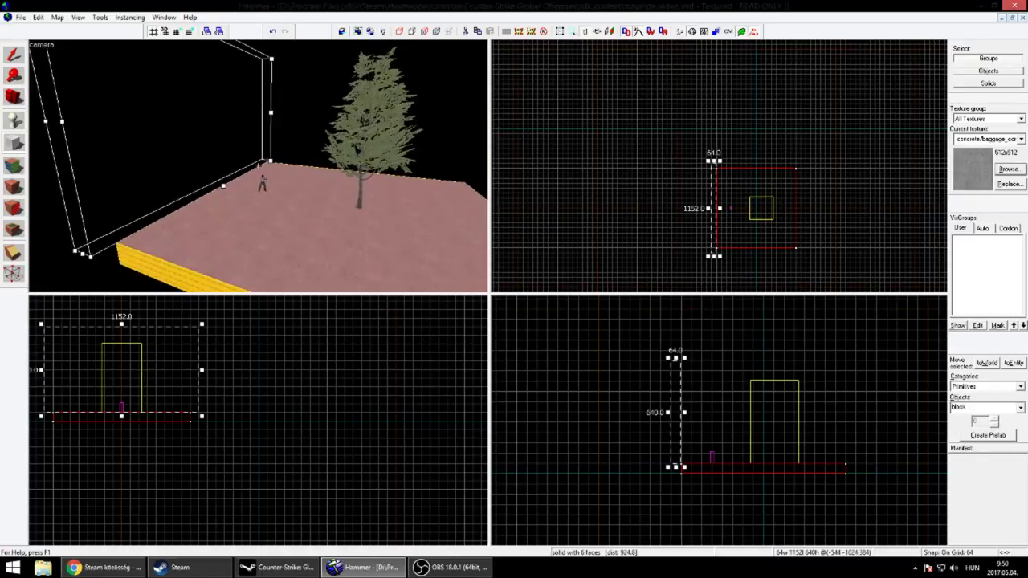
{"action": "key", "text": "s"}
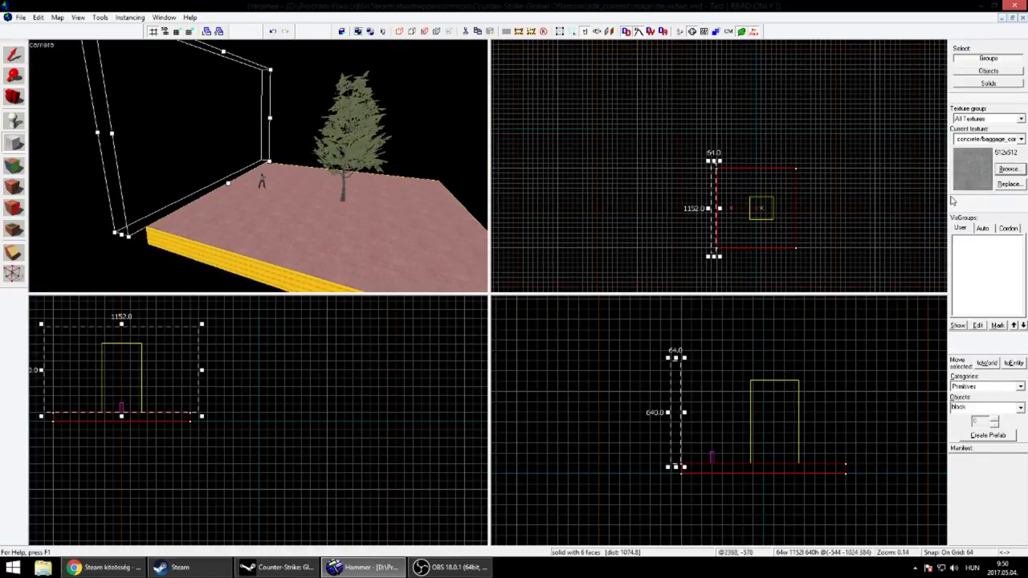
{"action": "key", "text": "s"}
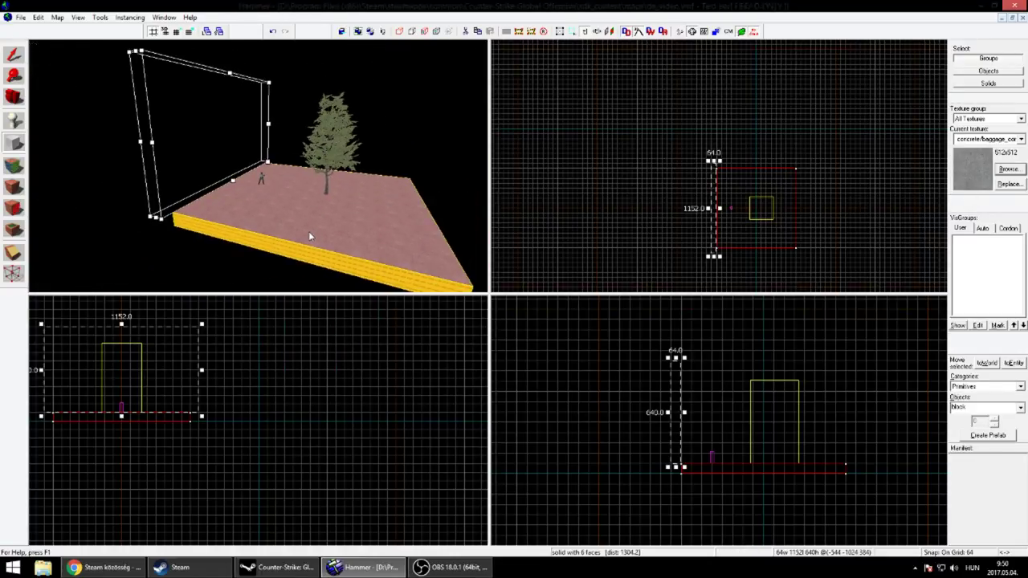
Filter the textures for "skybo", choose tools/toolsskybox as the current texture, and create the outlined wall block with it.
{"action": "left_click", "coordinate": [1009, 168]}
{"action": "type", "text": "skybo"}
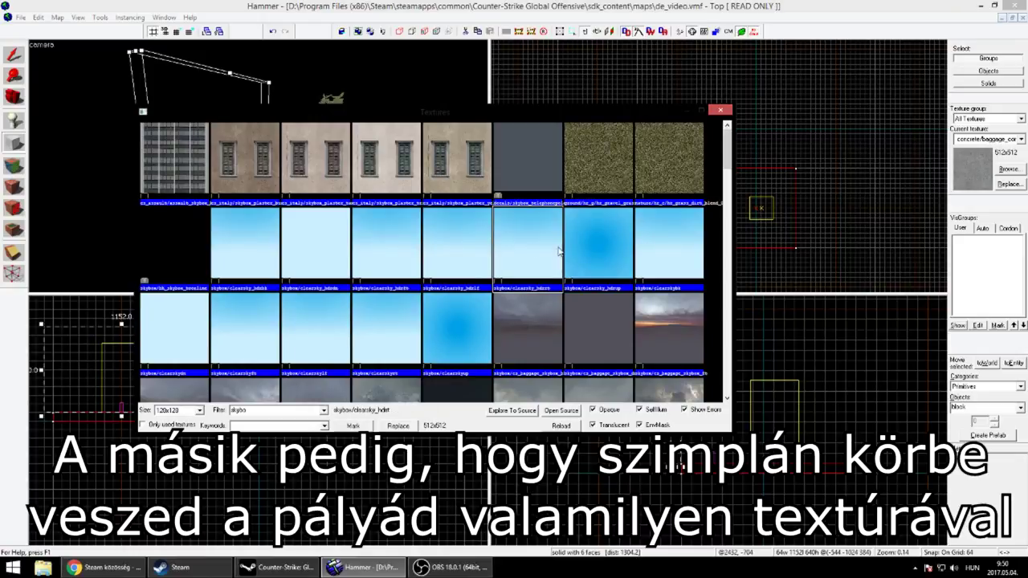
{"action": "scroll", "coordinate": [539, 257], "scroll_direction": "down", "scroll_amount": 10}
{"action": "scroll", "coordinate": [558, 316], "scroll_direction": "down", "scroll_amount": 15}
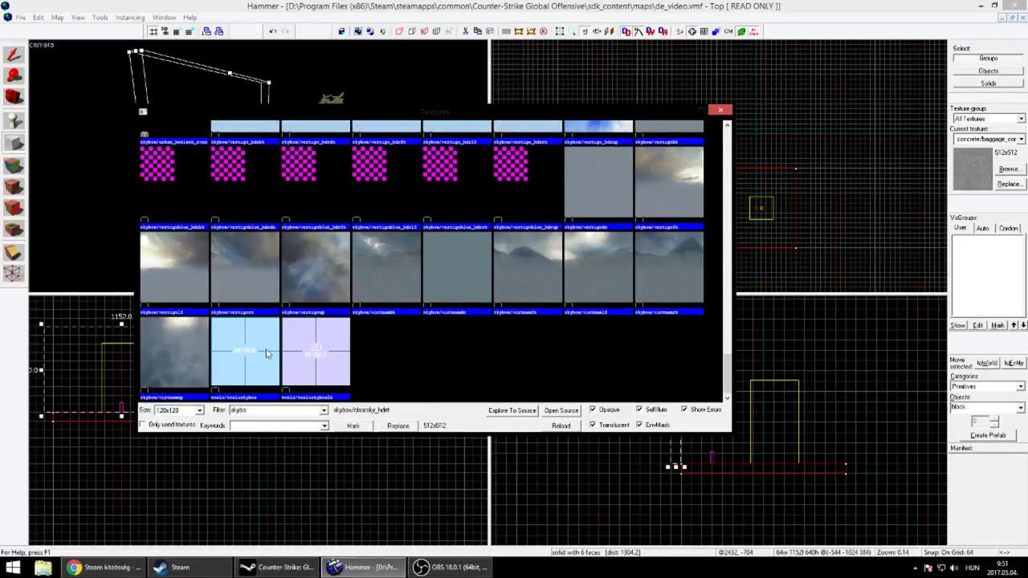
{"action": "left_click", "coordinate": [268, 353]}
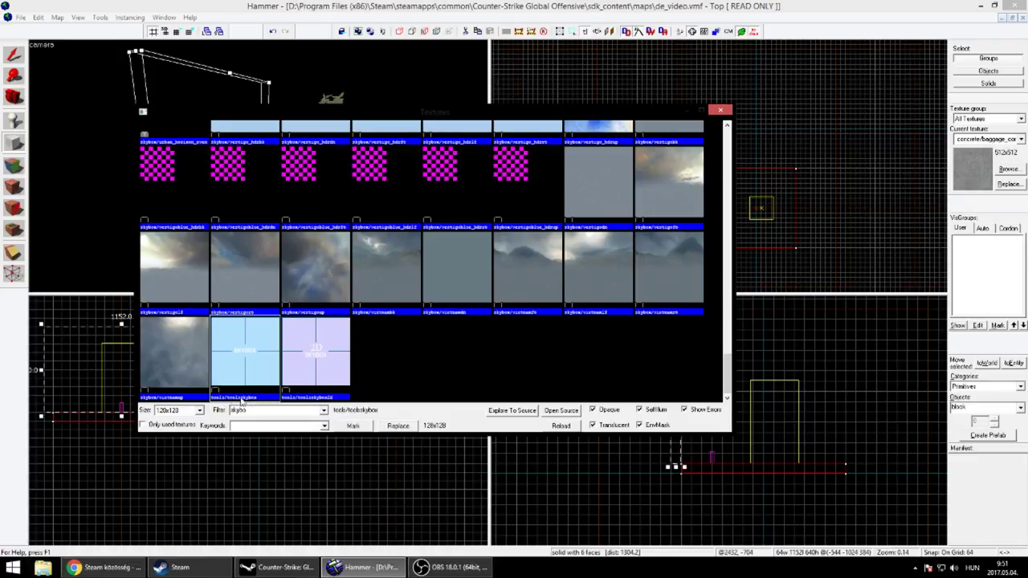
{"action": "double_click", "coordinate": [250, 365]}
{"action": "key", "text": "Return"}
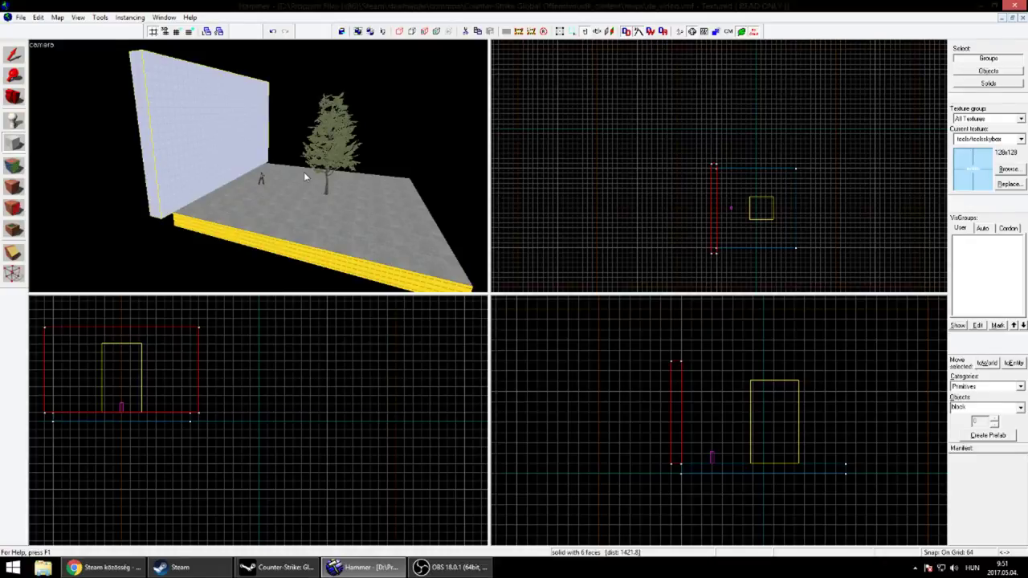
Duplicate the west skybox wall onto the opposite, east edge of the ground slab.
{"action": "left_click", "coordinate": [20, 58]}
{"action": "scroll", "coordinate": [763, 269], "scroll_direction": "up", "scroll_amount": 3}
{"action": "left_click_drag", "start_coordinate": [674, 151], "coordinate": [820, 151], "text": "shift"}
Reshape another wall copy to 1024 by 64 along the slab's north edge and duplicate it to the south edge.
{"action": "left_click_drag", "start_coordinate": [820, 67], "coordinate": [812, 67], "text": "shift"}
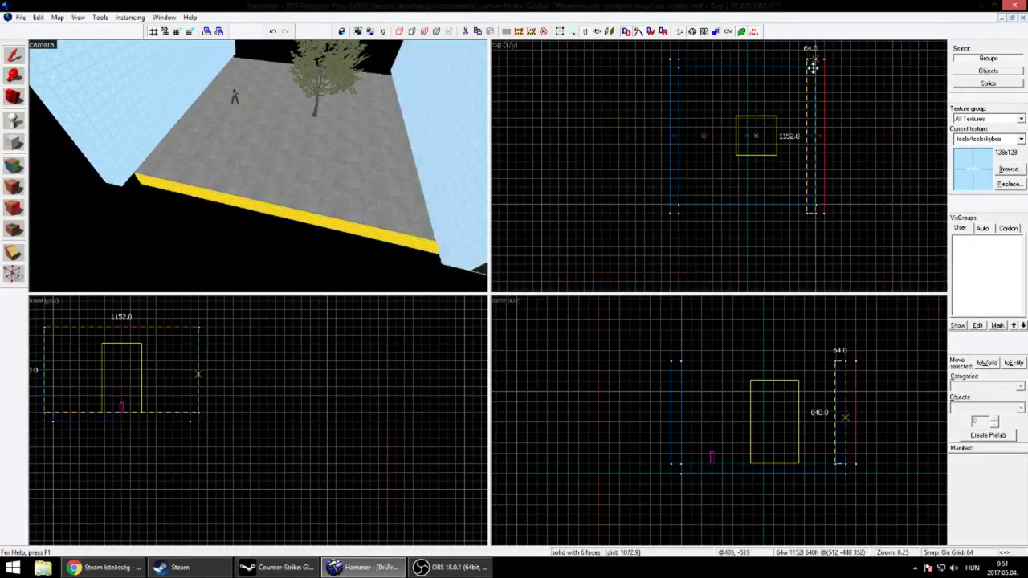
{"action": "left_click_drag", "start_coordinate": [804, 216], "coordinate": [676, 70]}
{"action": "left_click_drag", "start_coordinate": [747, 63], "coordinate": [747, 209], "text": "shift"}
Copy the north wall above the enclosure as a 64-high slab and stretch it to 1024 by 1152 as the ceiling.
{"action": "key", "text": "z"}
{"action": "left_click", "coordinate": [259, 166]}
{"action": "key", "text": "z"}
{"action": "left_click_drag", "start_coordinate": [764, 438], "coordinate": [757, 370], "text": "shift"}
{"action": "key", "text": "z"}
{"action": "key", "text": "w"}
{"action": "key", "text": "z"}
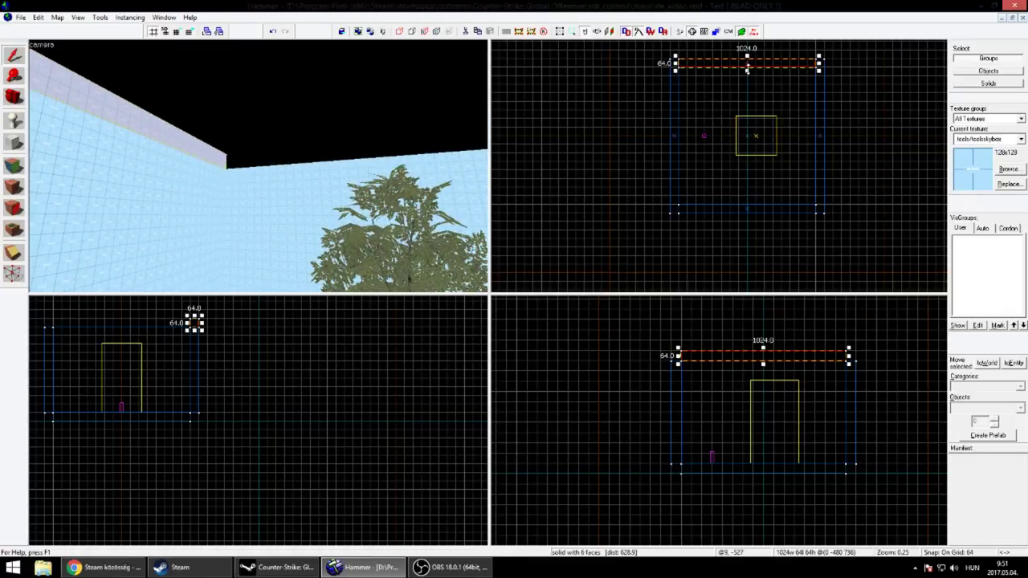
{"action": "left_click_drag", "start_coordinate": [747, 70], "coordinate": [747, 215]}
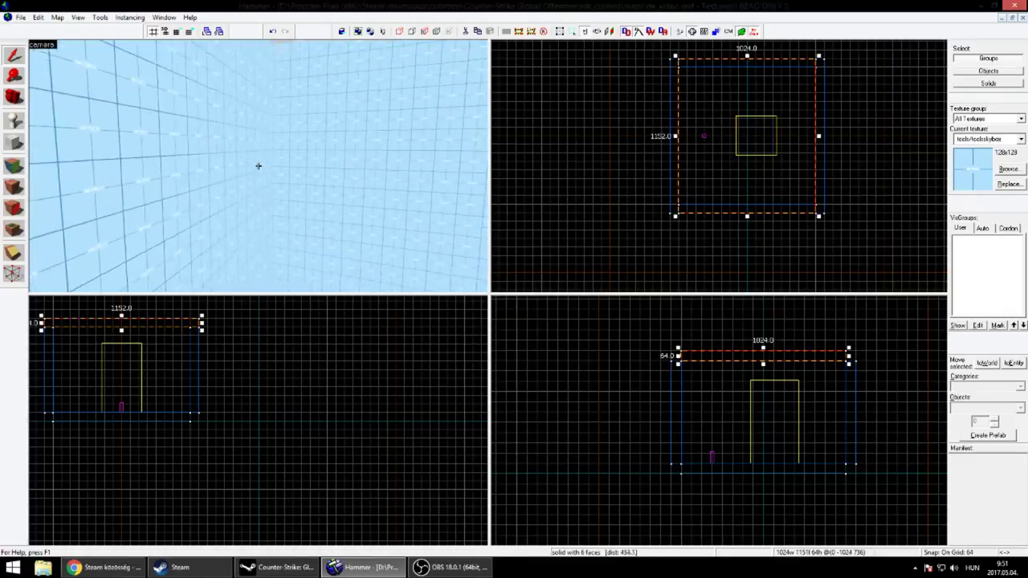
Pull a duplicate of the north skybox wall out of the enclosure and delete it.
{"action": "key", "text": "s"}
{"action": "key", "text": "z"}
{"action": "left_click", "coordinate": [322, 184]}
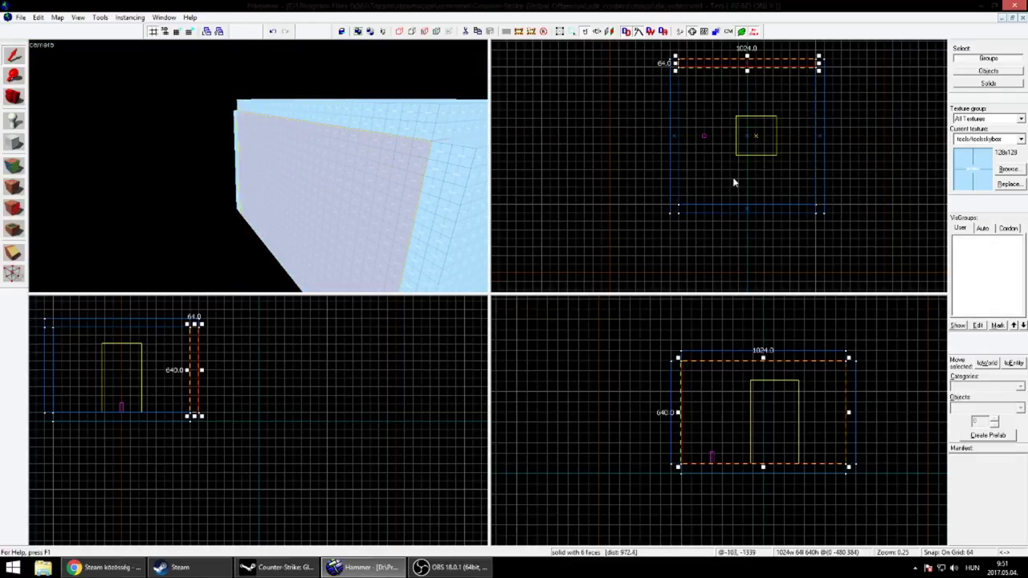
{"action": "scroll", "coordinate": [733, 183], "scroll_direction": "down", "scroll_amount": 10}
{"action": "scroll", "coordinate": [737, 114], "scroll_direction": "up", "scroll_amount": 11}
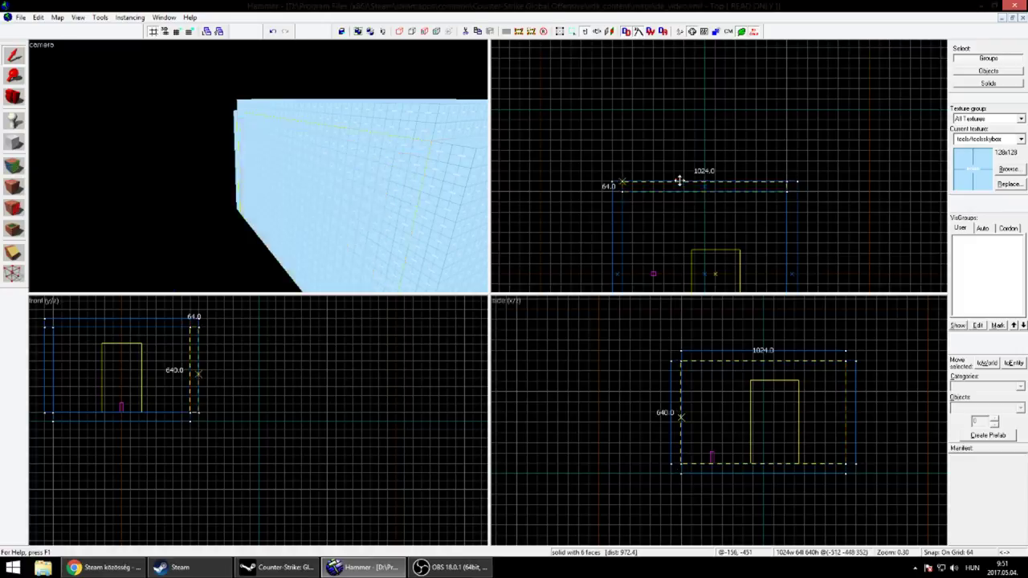
{"action": "left_click_drag", "start_coordinate": [680, 184], "coordinate": [680, 122]}
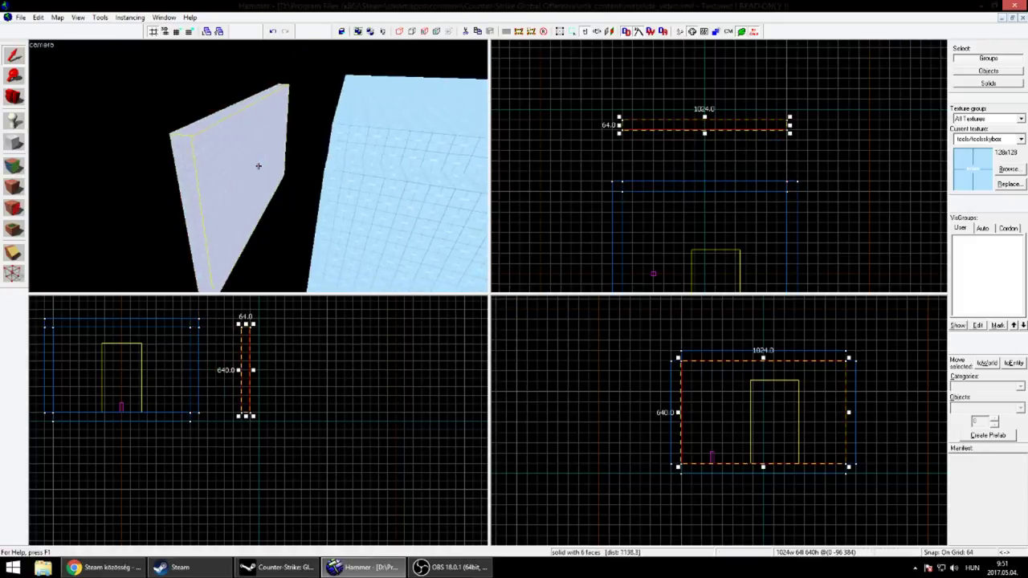
{"action": "key", "text": "Delete"}
Inspect the skybox enclosure outside and inside, looking over the walls, ceiling, tree and player model.
{"action": "key", "text": "z"}
{"action": "key", "text": "w"}
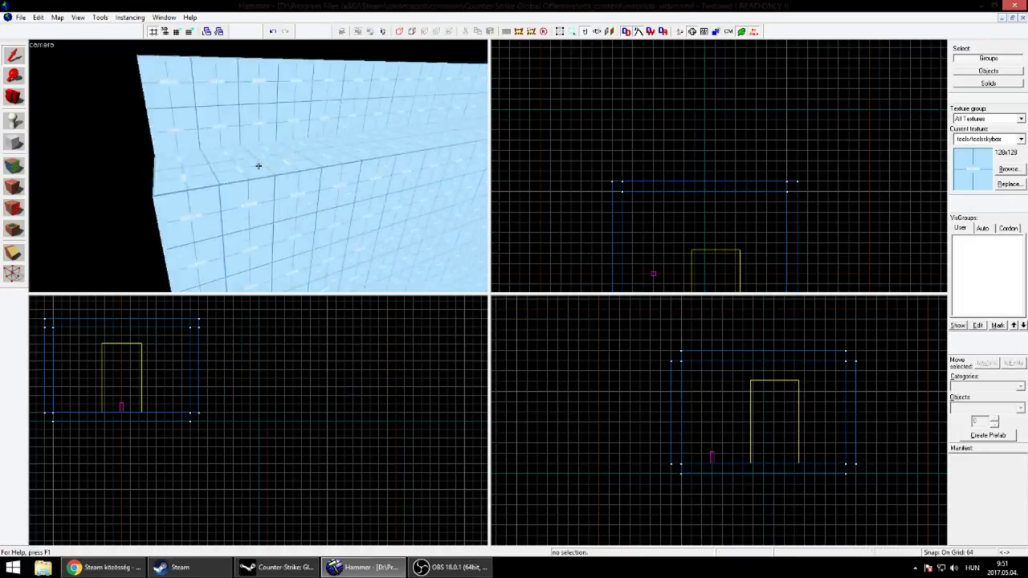
{"action": "key", "text": "s"}
{"action": "key", "text": "w"}
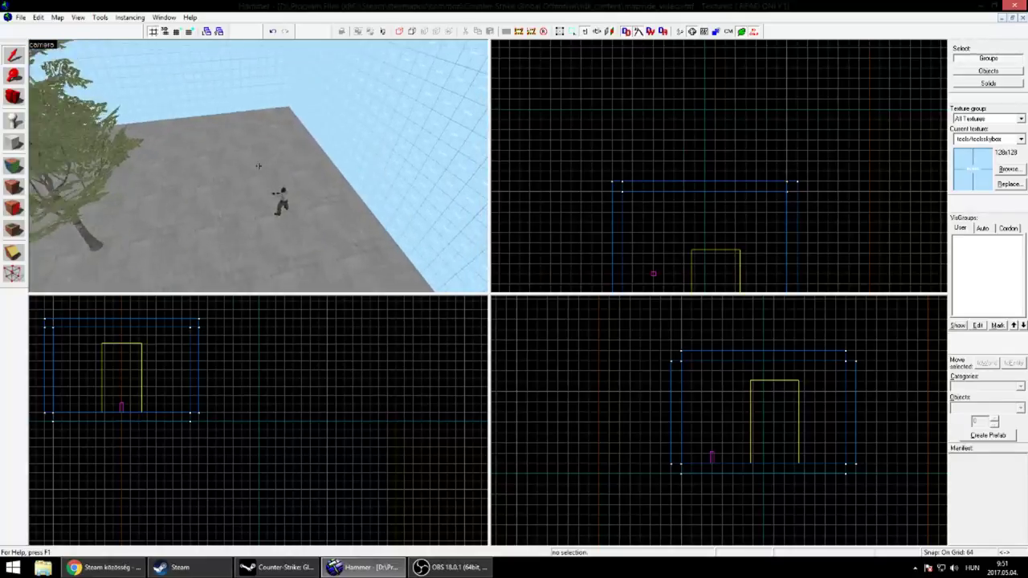
{"action": "key", "text": "Left"}
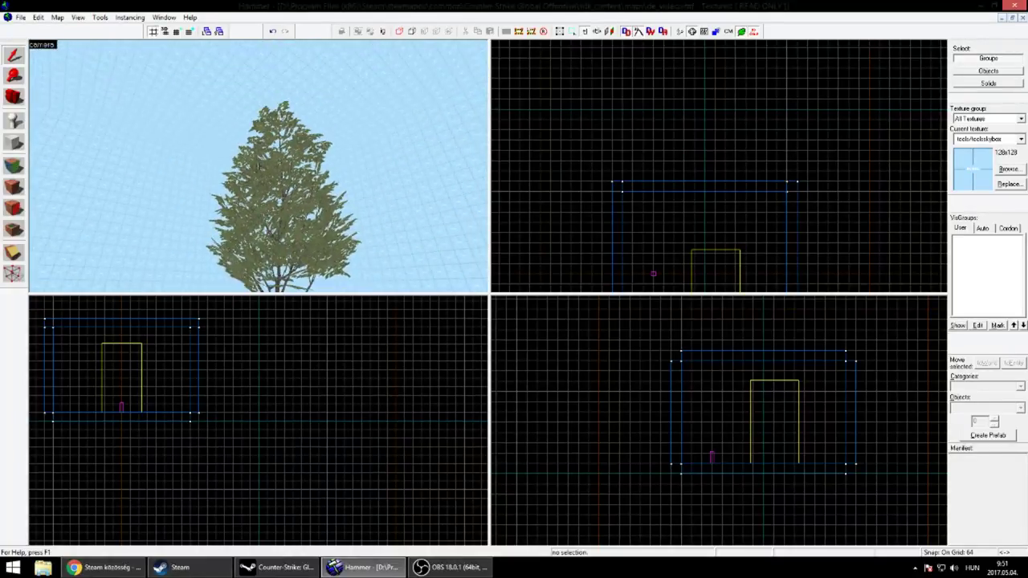
{"action": "key", "text": "Right"}
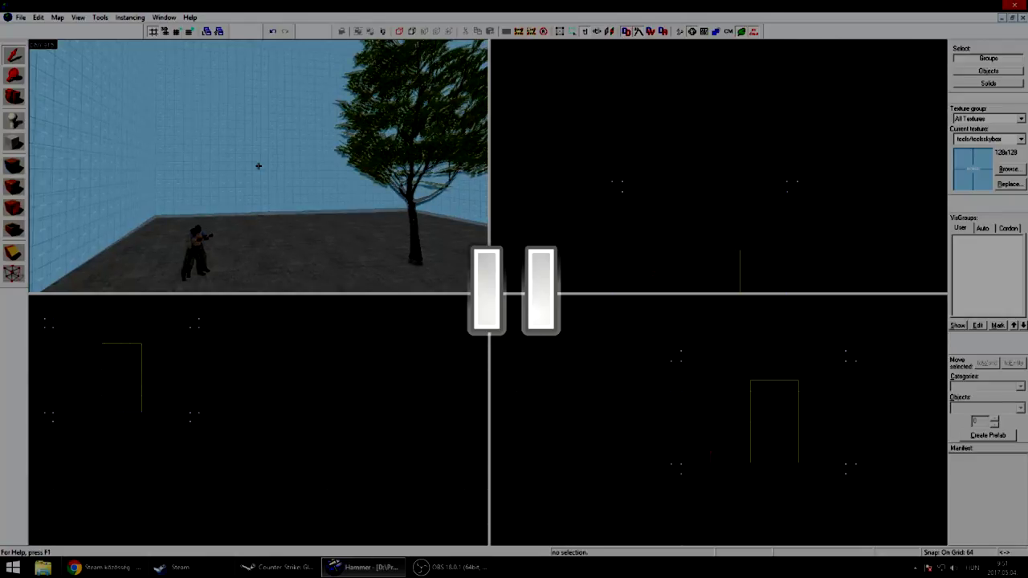
{"action": "key", "text": "Right"}
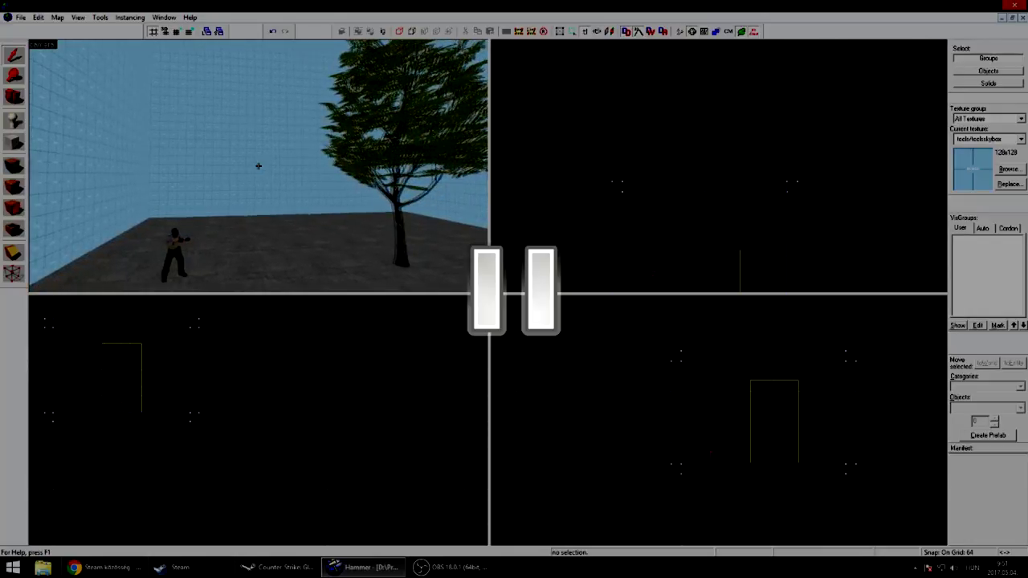
{"action": "key", "text": "Down"}
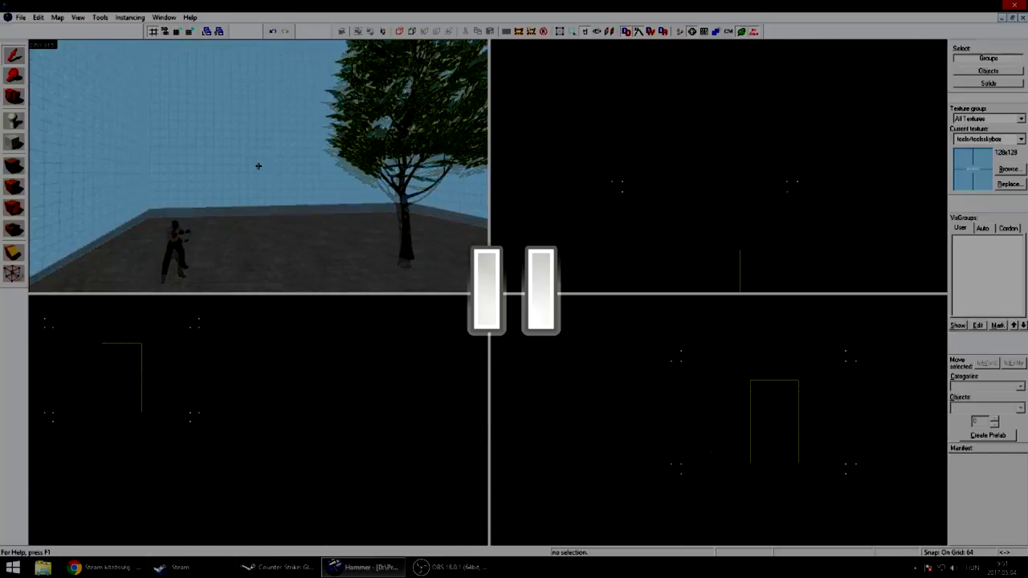
{"action": "key", "text": "Down"}
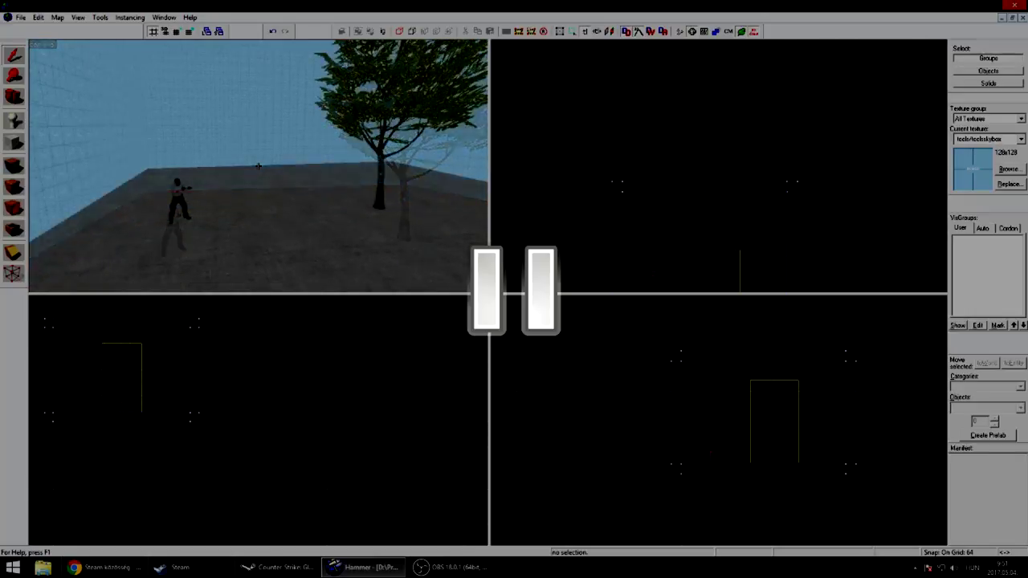
{"action": "key", "text": "Down"}
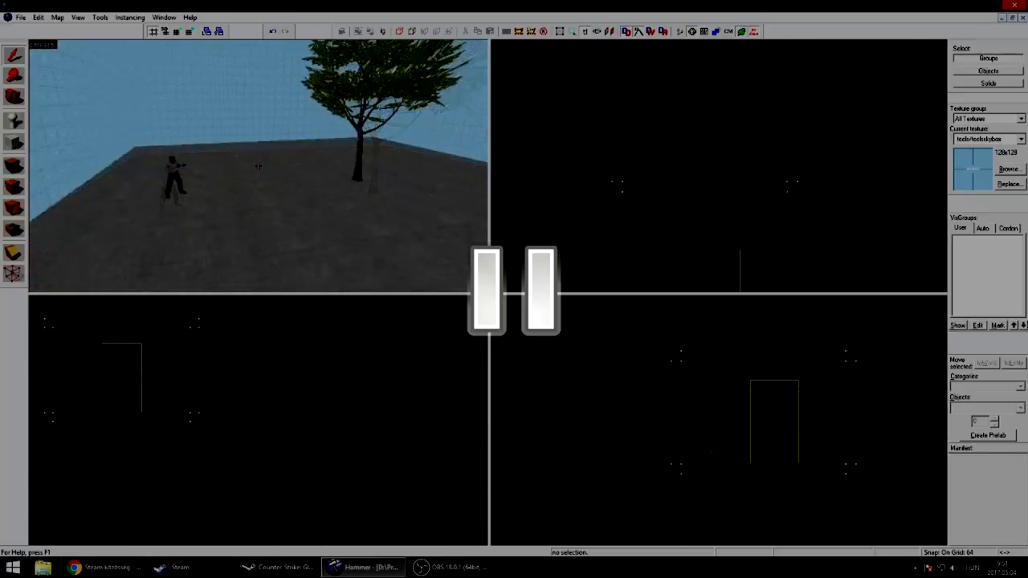
{"action": "key", "text": "Down"}
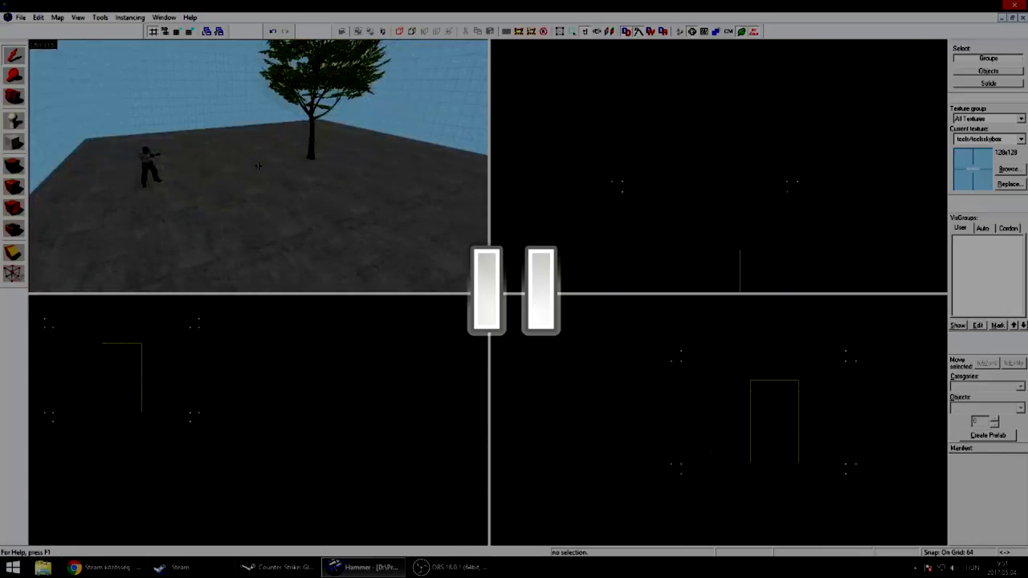
Open the advanced Run Map settings and look through the compile configurations, keeping Fast.
{"action": "key", "text": "Right"}
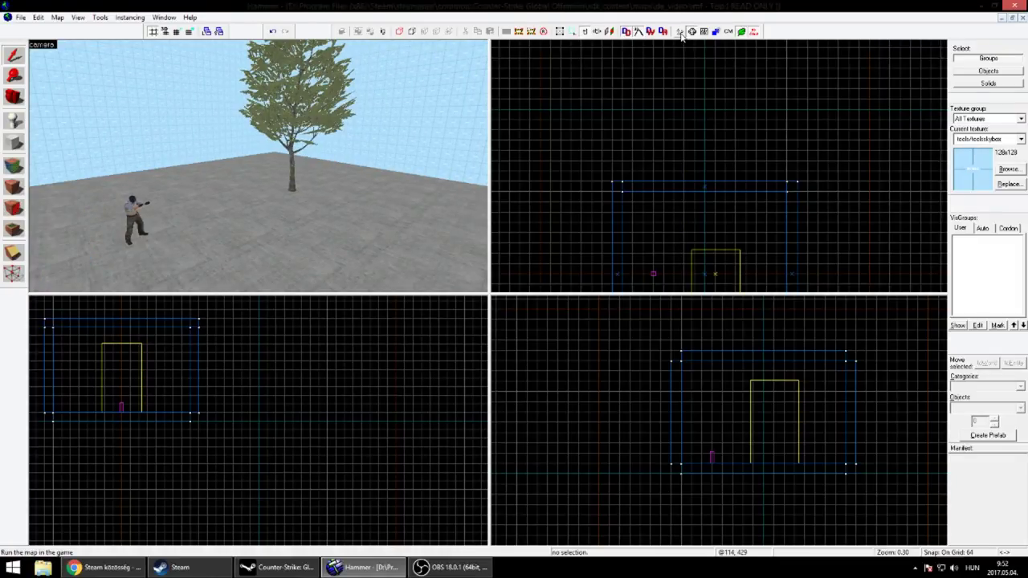
{"action": "left_click", "coordinate": [681, 34]}
{"action": "left_click_drag", "start_coordinate": [515, 171], "coordinate": [459, 105]}
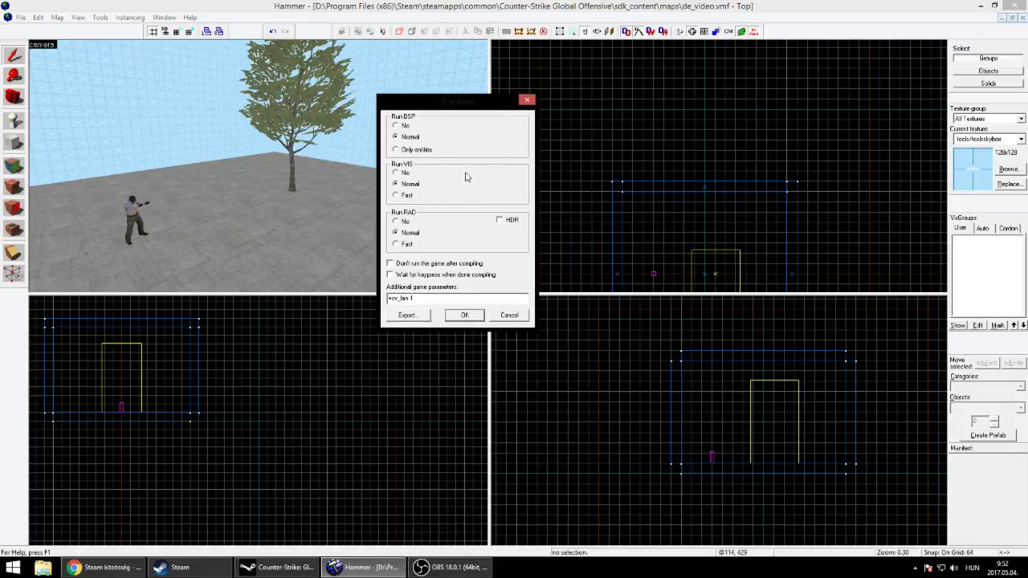
{"action": "left_click_drag", "start_coordinate": [458, 113], "coordinate": [508, 120]}
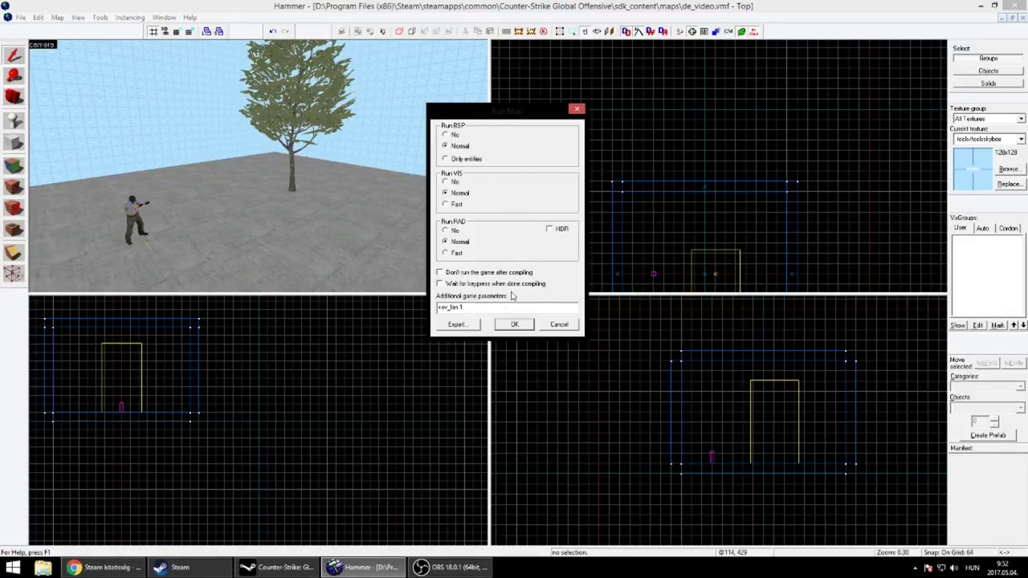
{"action": "left_click", "coordinate": [468, 327]}
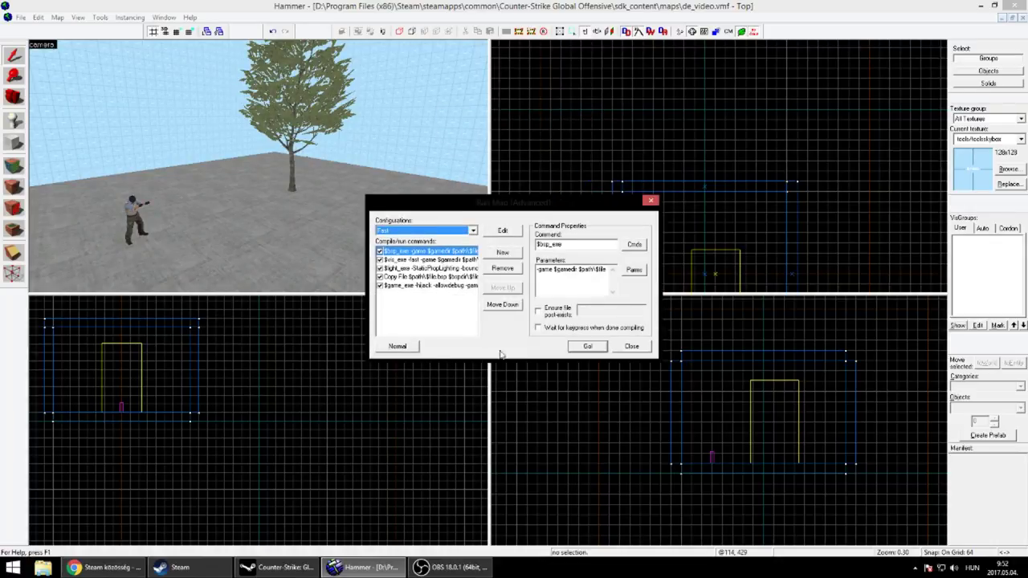
{"action": "left_click_drag", "start_coordinate": [516, 207], "coordinate": [521, 161]}
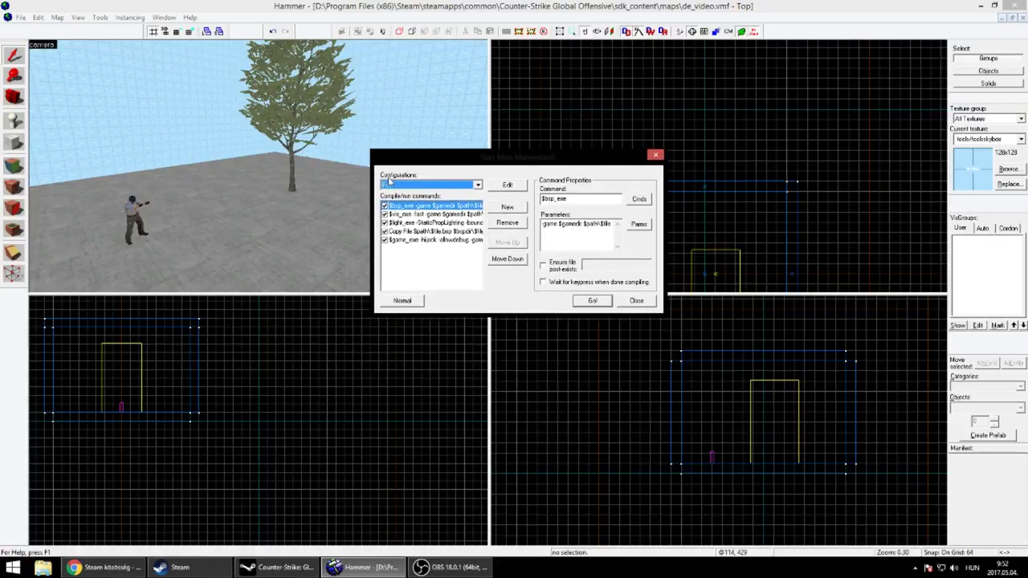
{"action": "left_click", "coordinate": [478, 186]}
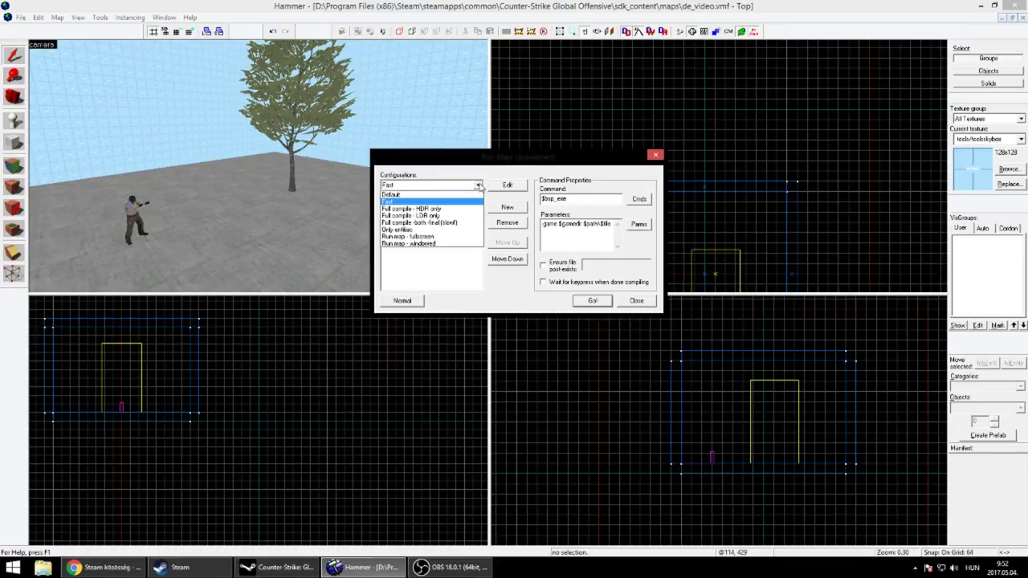
{"action": "left_click", "coordinate": [479, 172]}
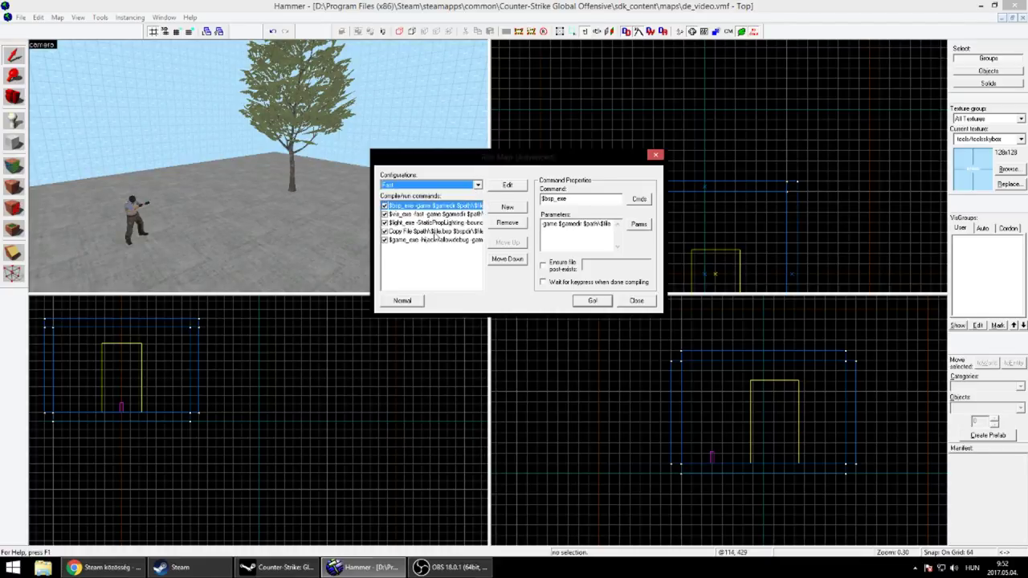
Review the Fast configuration's vis, Copy File and light commands, including the -StaticPropLighting parameter, and run the compile.
{"action": "left_click", "coordinate": [436, 214]}
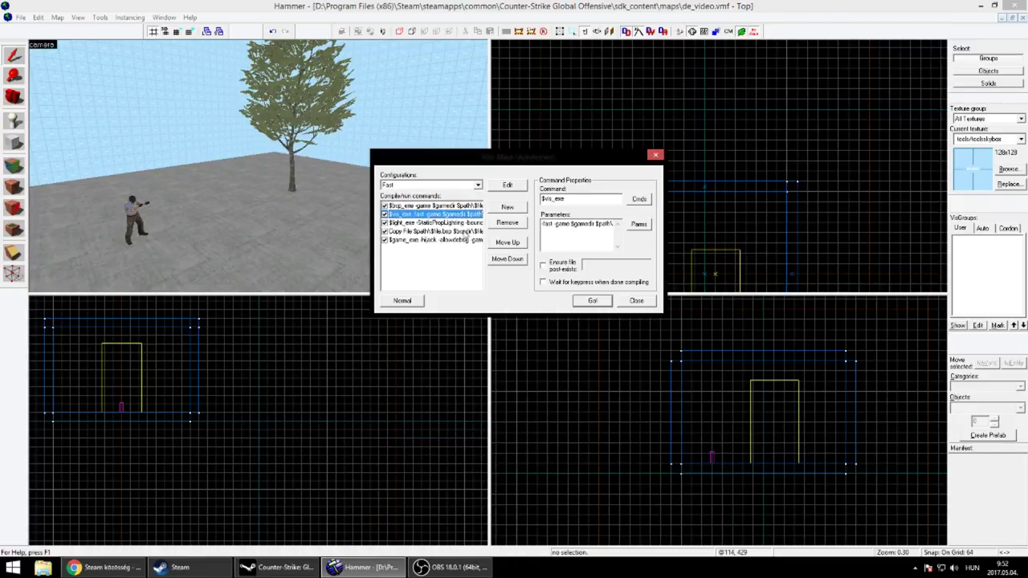
{"action": "left_click", "coordinate": [438, 231]}
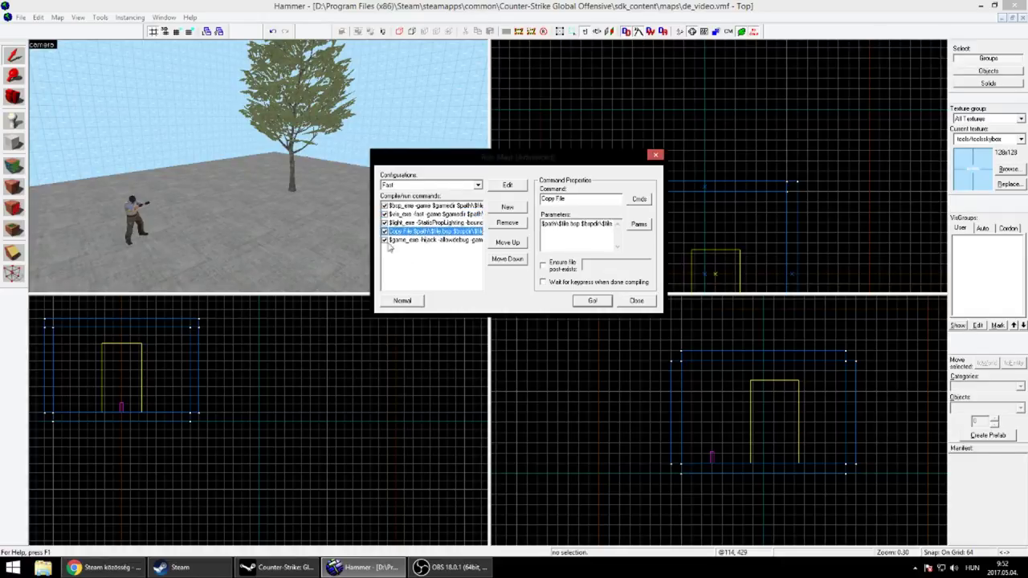
{"action": "left_click", "coordinate": [406, 222]}
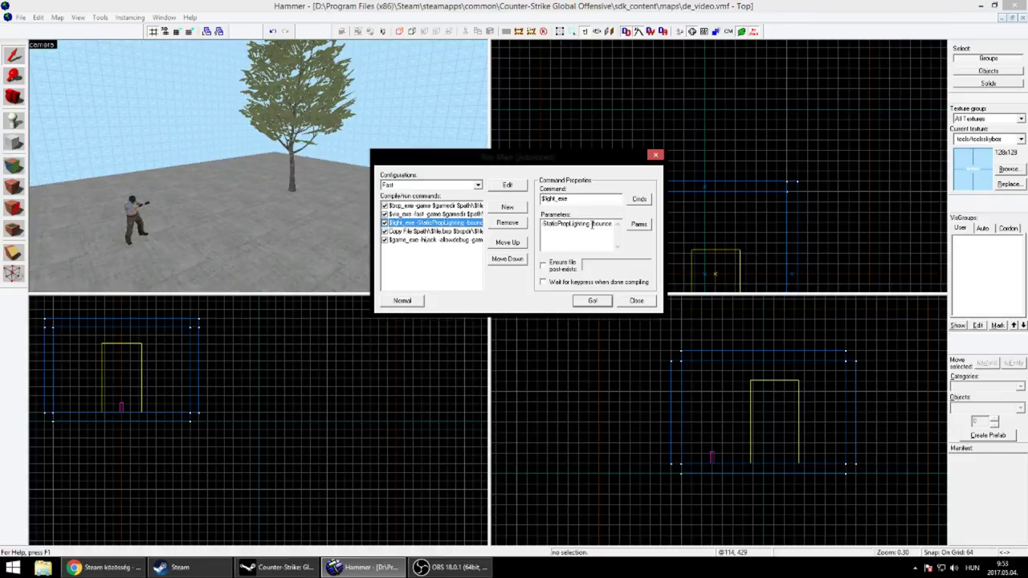
{"action": "left_click_drag", "start_coordinate": [586, 225], "coordinate": [540, 225]}
{"action": "left_click_drag", "start_coordinate": [492, 161], "coordinate": [499, 147]}
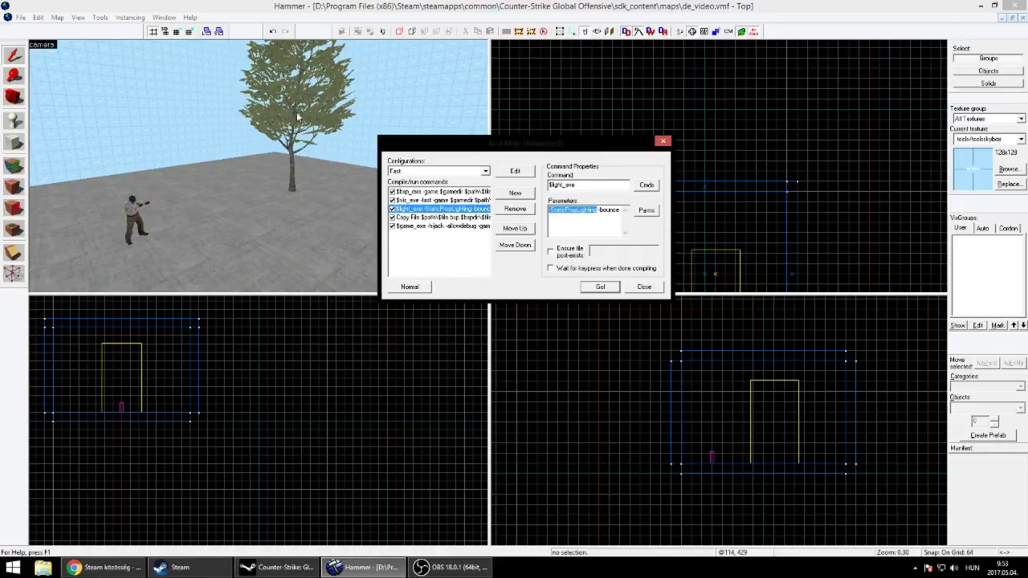
{"action": "left_click", "coordinate": [574, 211]}
{"action": "double_click", "coordinate": [574, 211]}
{"action": "left_click", "coordinate": [600, 288]}
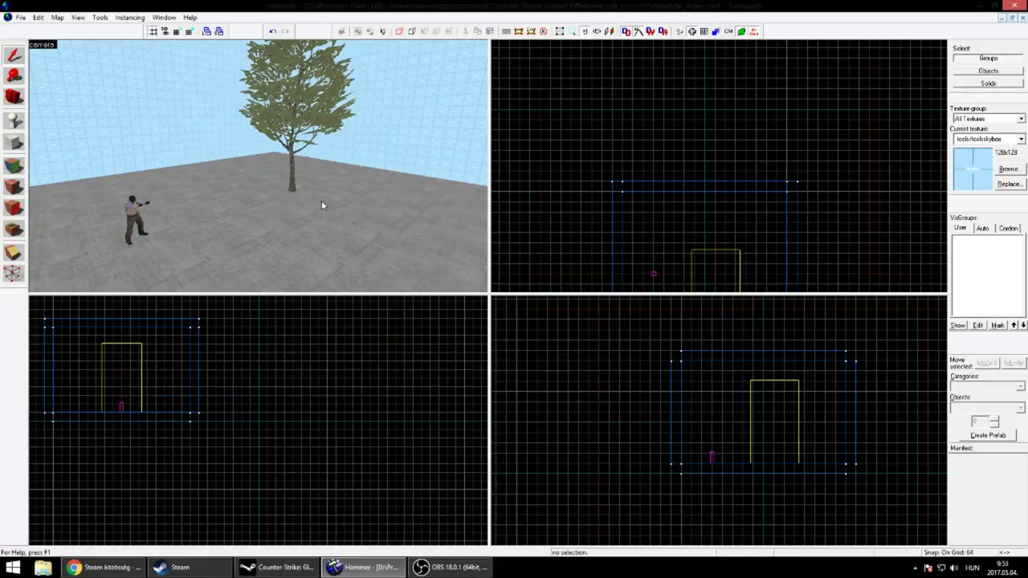
Place a new point entity on the floor near the player model and change its class to light_environment.
{"action": "left_click", "coordinate": [12, 123]}
{"action": "left_click", "coordinate": [266, 222]}
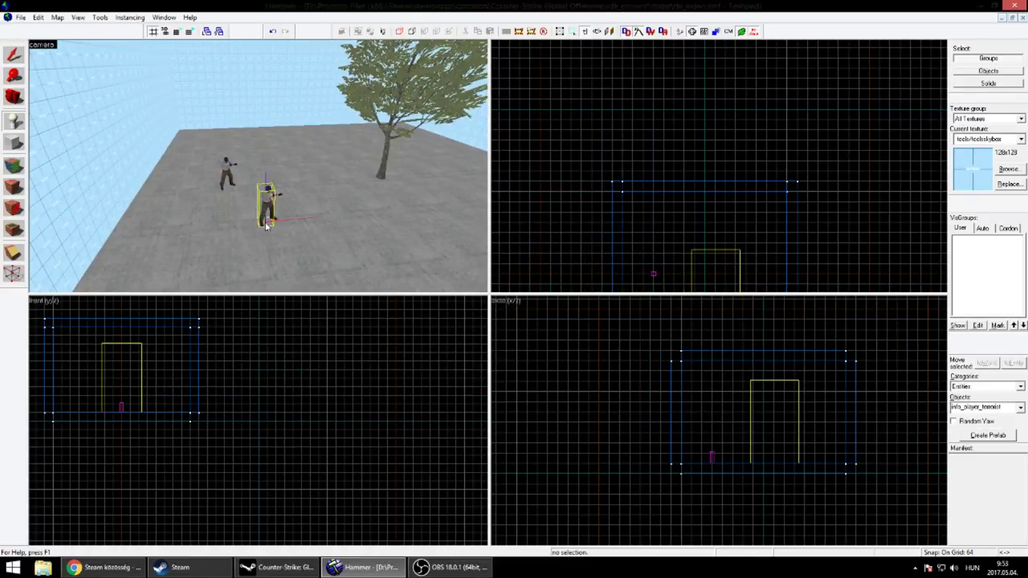
{"action": "left_click", "coordinate": [11, 57]}
{"action": "double_click", "coordinate": [269, 205]}
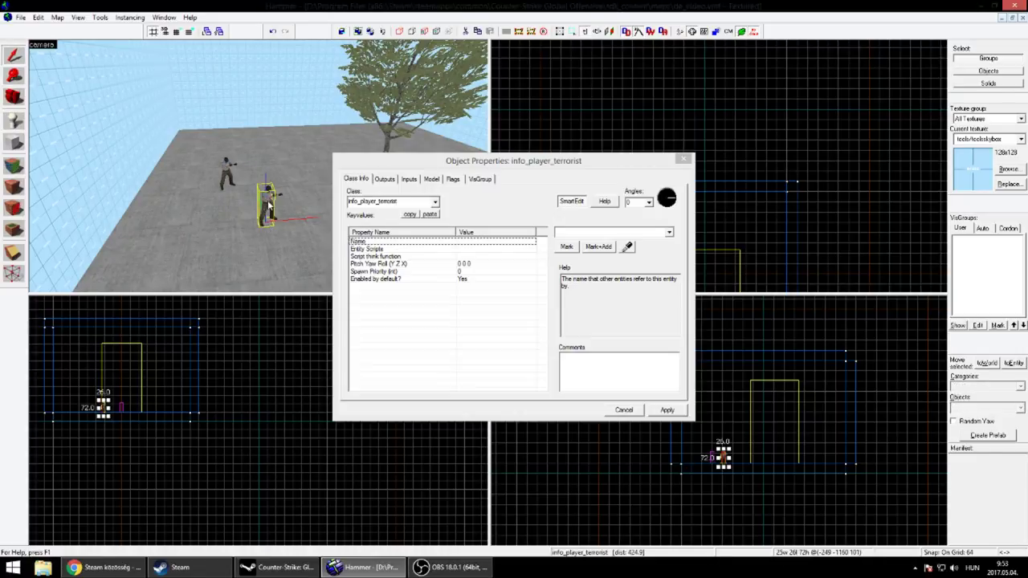
{"action": "left_click", "coordinate": [436, 202]}
{"action": "type", "text": "lig"}
{"action": "left_click", "coordinate": [370, 240]}
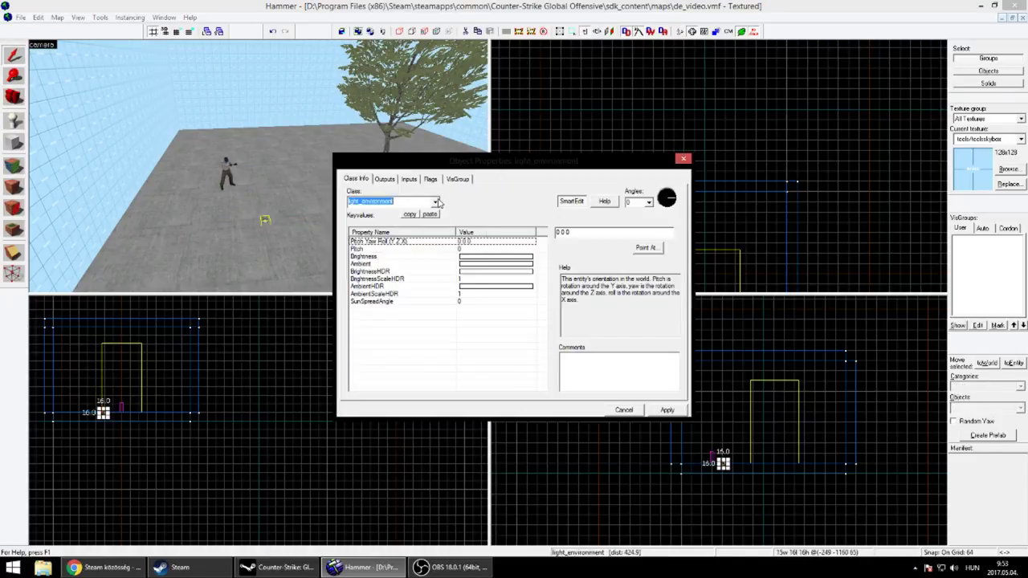
{"action": "left_click", "coordinate": [667, 410]}
Set the light_environment's Pitch to -90 and its Pitch Yaw Roll to -90 0 0.
{"action": "left_click", "coordinate": [470, 249]}
{"action": "left_click", "coordinate": [524, 241]}
{"action": "left_click", "coordinate": [557, 233]}
{"action": "type", "text": "-9"}
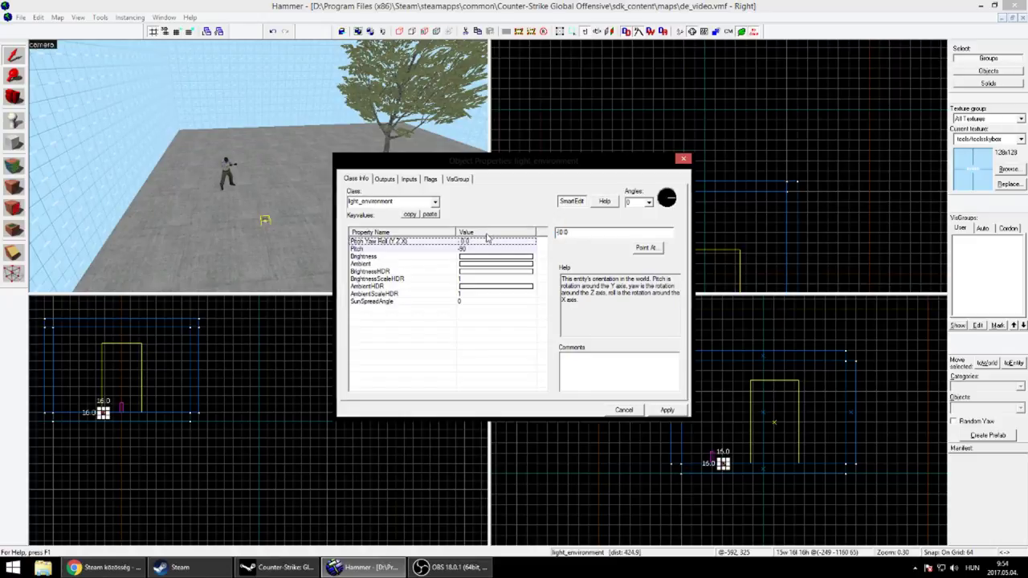
{"action": "left_click", "coordinate": [667, 411]}
{"action": "left_click", "coordinate": [520, 257]}
{"action": "left_click", "coordinate": [602, 233]}
{"action": "key", "text": "BackSpace"}
{"action": "key", "text": "BackSpace"}
{"action": "key", "text": "BackSpace"}
{"action": "type", "text": "500"}
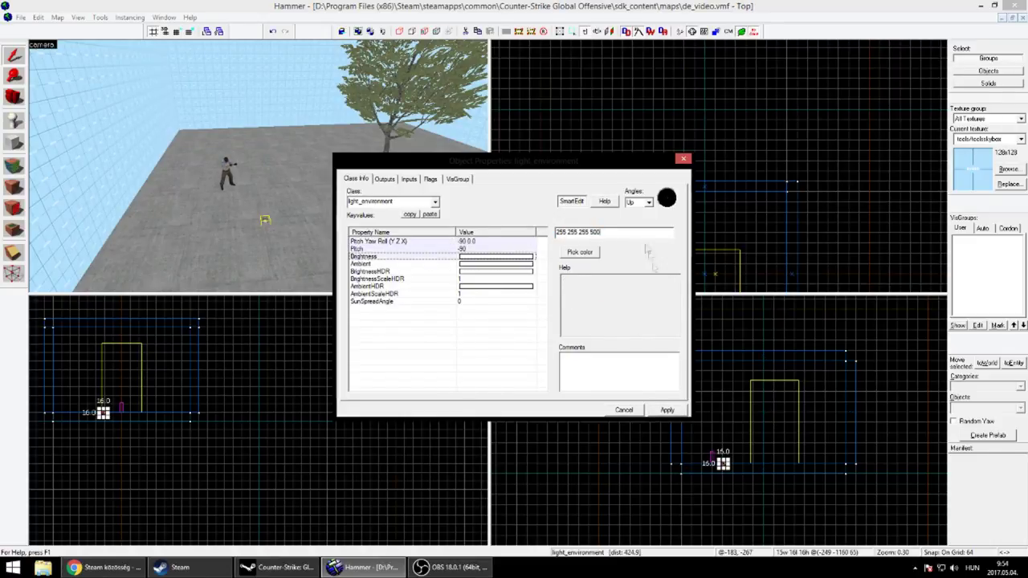
{"action": "left_click", "coordinate": [667, 410]}
{"action": "left_click", "coordinate": [683, 159]}
Raise the light_environment entity from the floor to a height of 576, level with the treetop.
{"action": "left_click_drag", "start_coordinate": [724, 464], "coordinate": [723, 381]}
{"action": "key", "text": "z"}
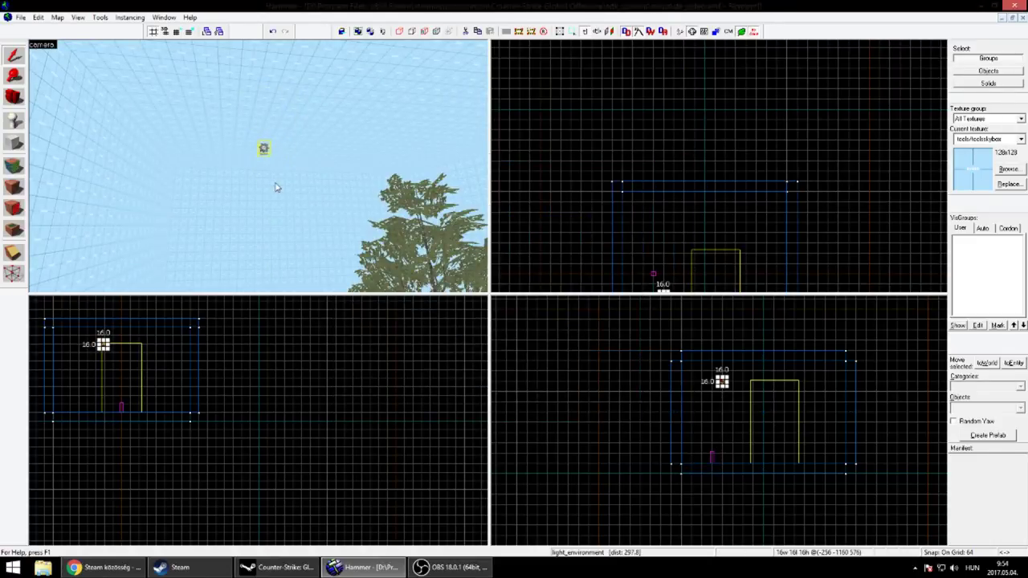
{"action": "key", "text": "z"}
Compile the map with the Fast configuration and continue past the loading screen into the running de_video map.
{"action": "left_click", "coordinate": [683, 33]}
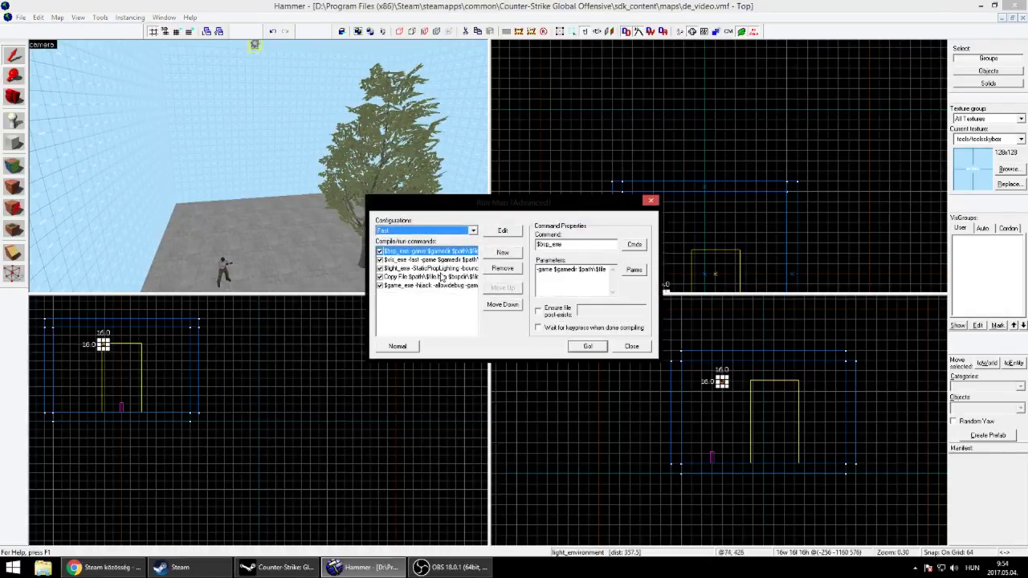
{"action": "left_click", "coordinate": [588, 347]}
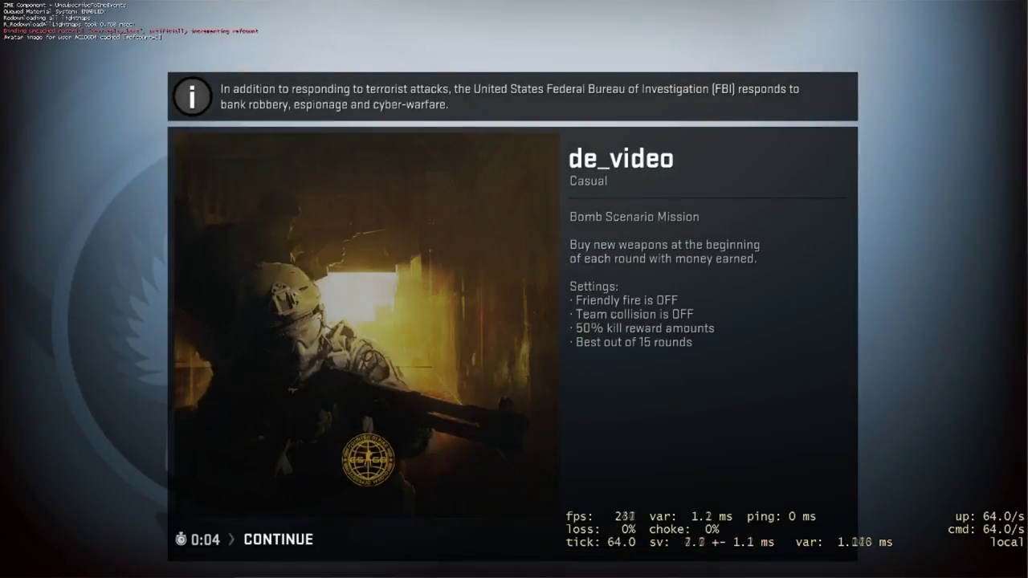
{"action": "key", "text": "Return"}
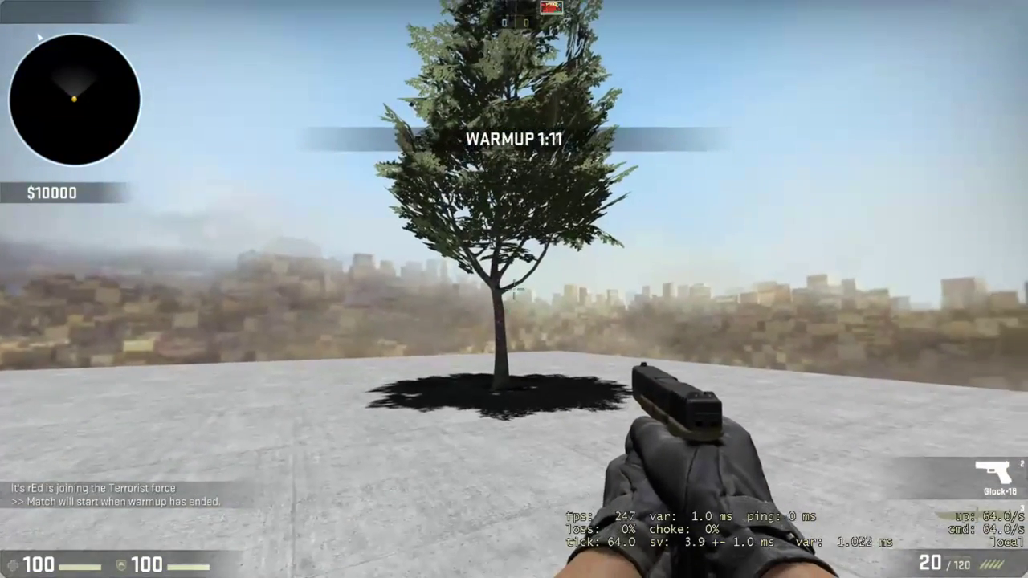
Walk around the running map with the knife out and examine the tree, its shadow, the ground lighting and the skybox.
{"action": "key", "text": "3"}
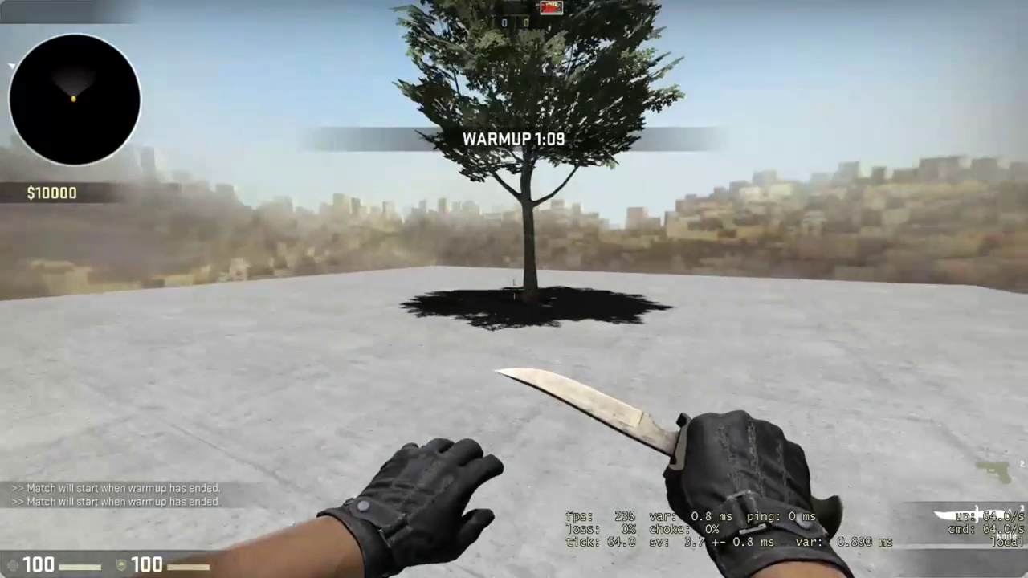
{"action": "key", "text": "f"}
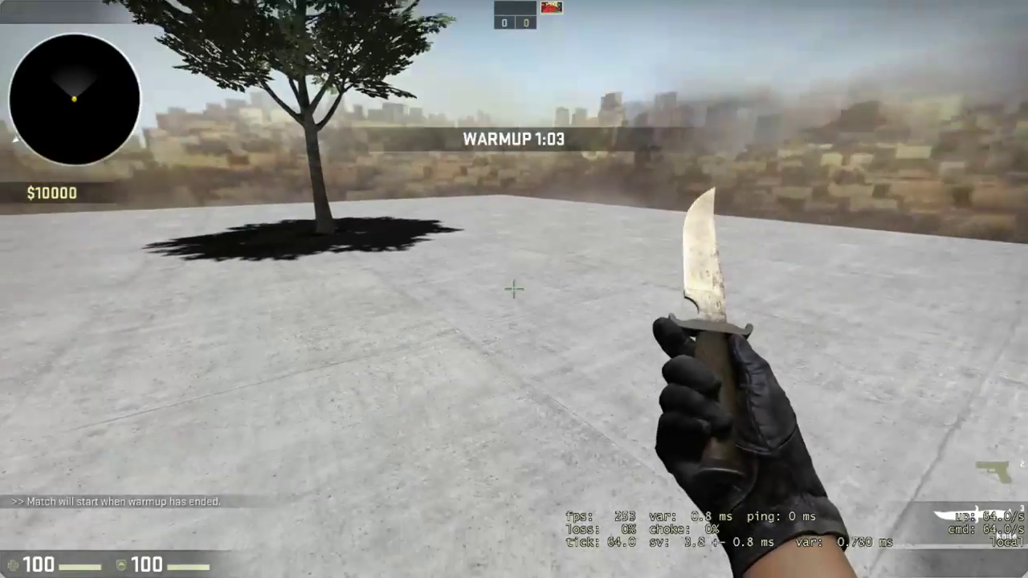
{"action": "key", "text": "w"}
{"action": "key", "text": "3"}
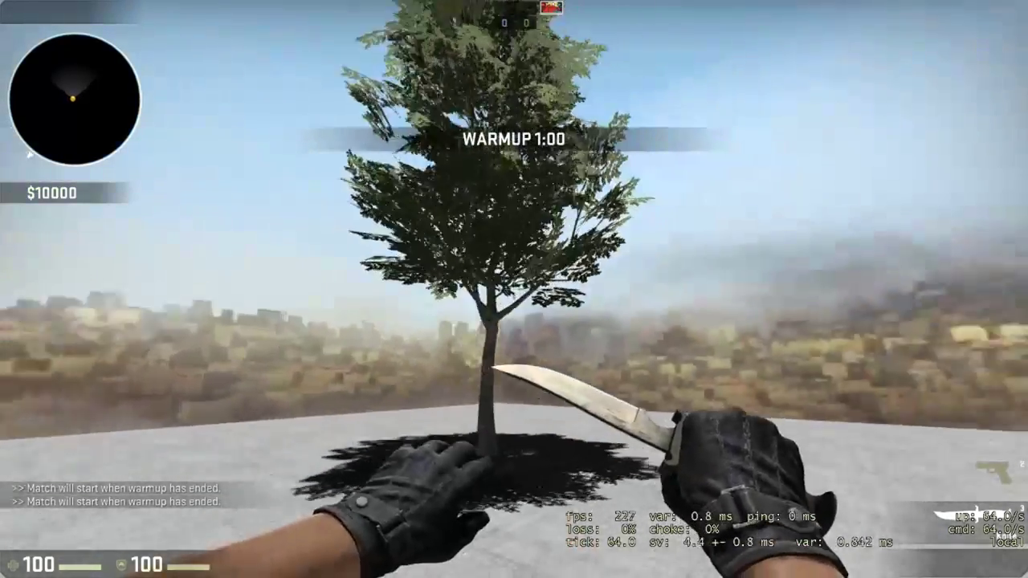
{"action": "key", "text": "w"}
{"action": "left_click", "coordinate": [514, 289]}
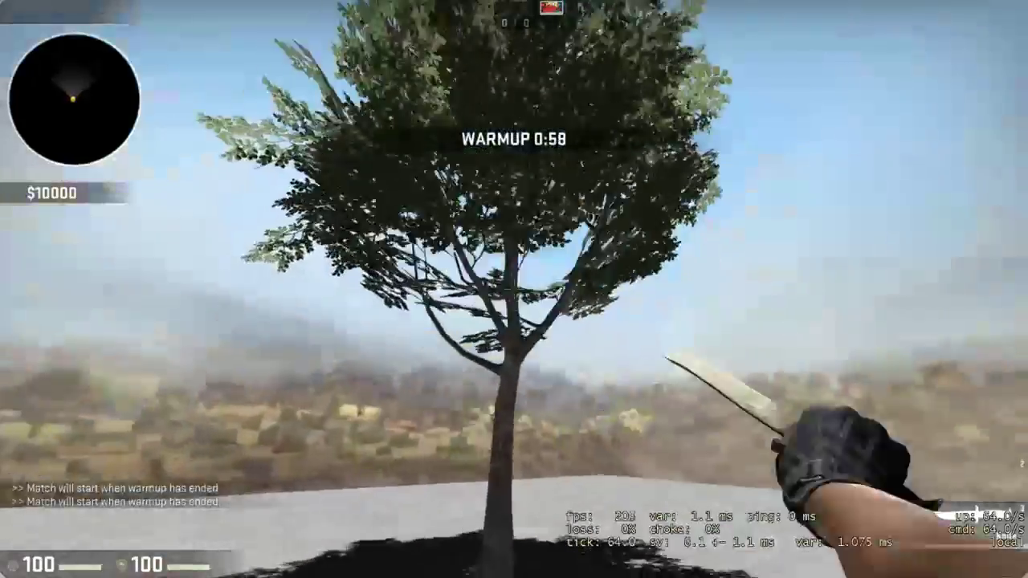
{"action": "left_click", "coordinate": [515, 289]}
{"action": "key", "text": "w"}
{"action": "left_click", "coordinate": [514, 289]}
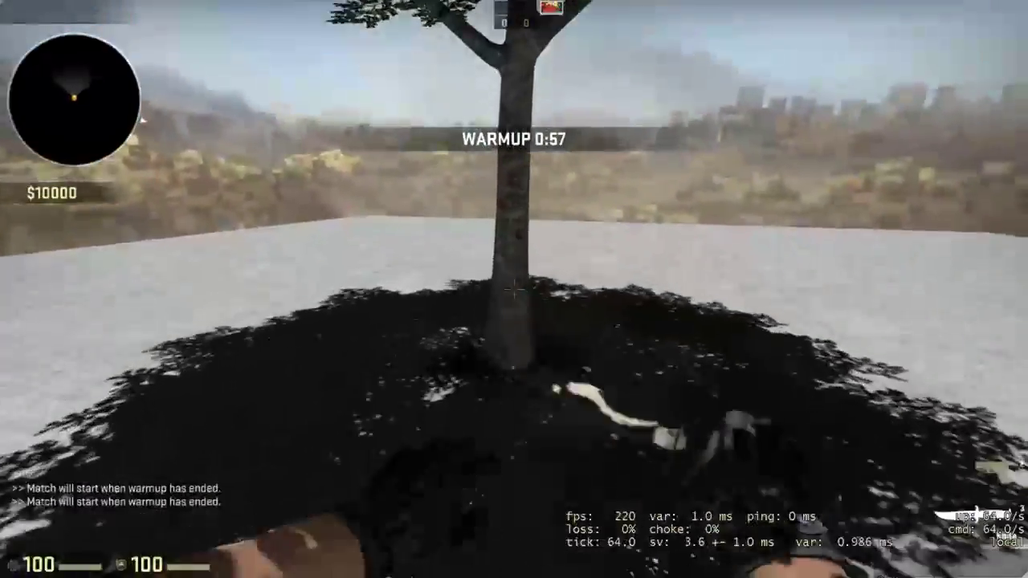
{"action": "left_click", "coordinate": [514, 289]}
{"action": "left_click", "coordinate": [514, 289]}
{"action": "key", "text": "s"}
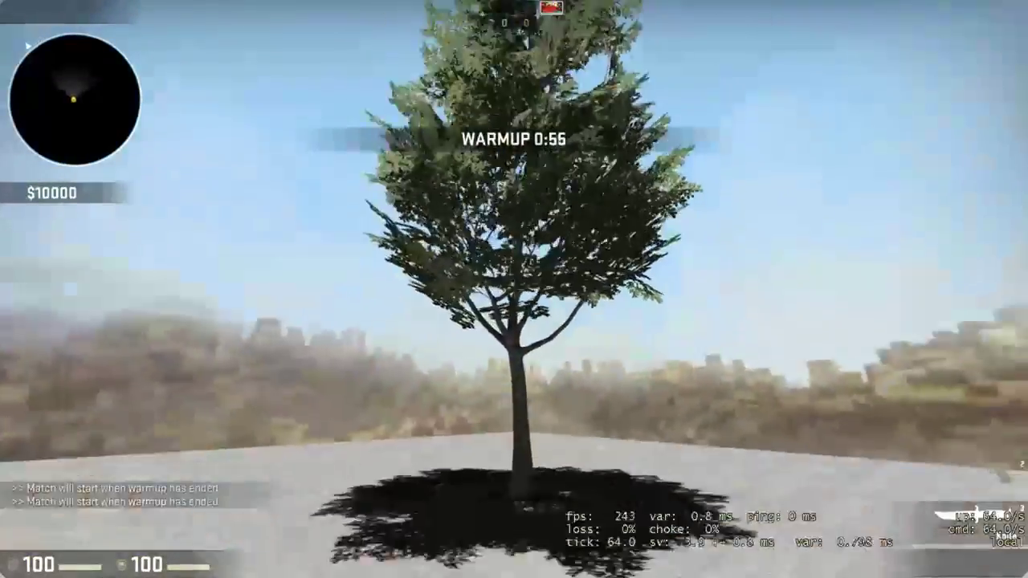
{"action": "left_click", "coordinate": [514, 289]}
{"action": "left_click", "coordinate": [514, 289]}
{"action": "key", "text": "d"}
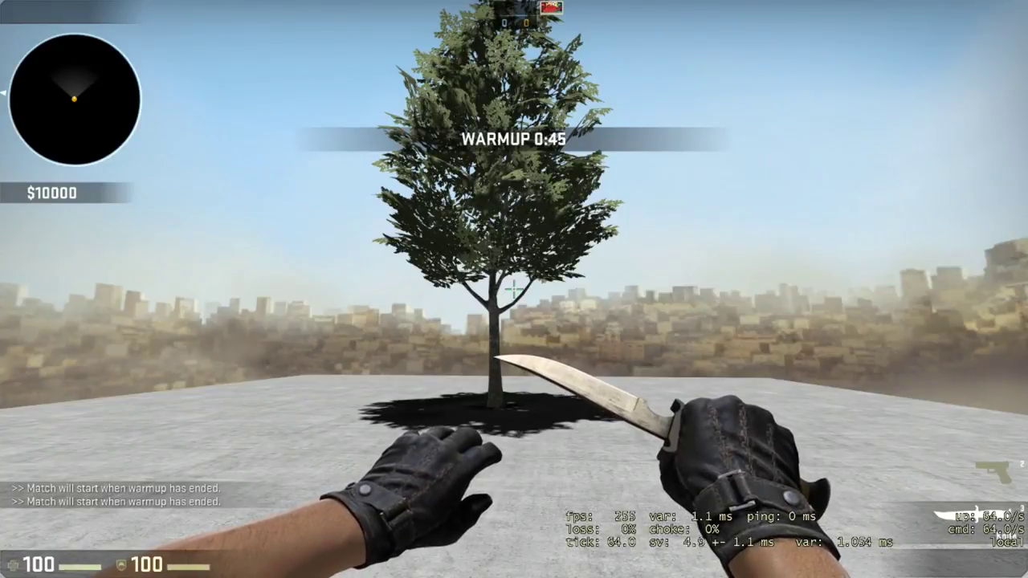
{"action": "left_click", "coordinate": [514, 290]}
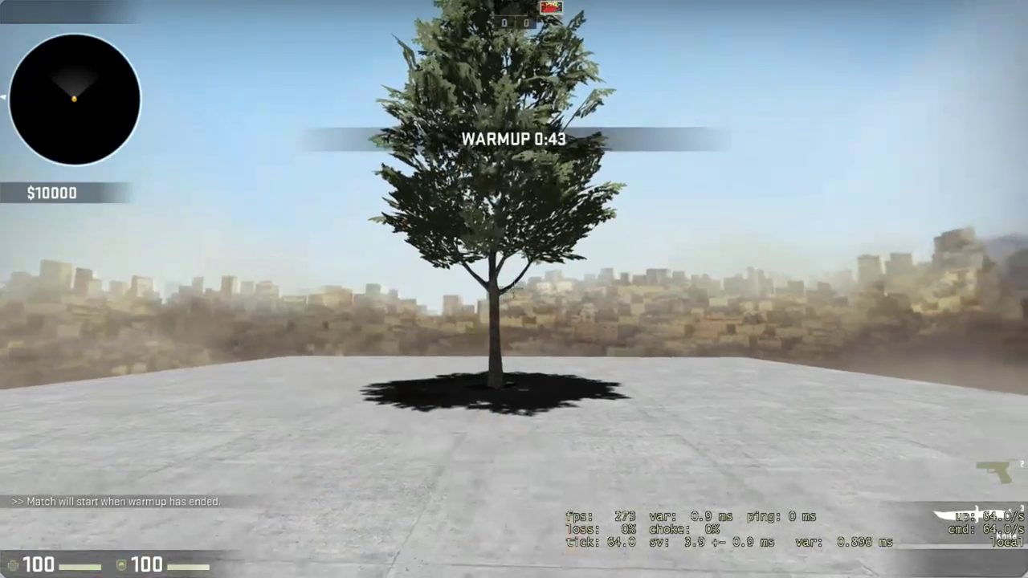